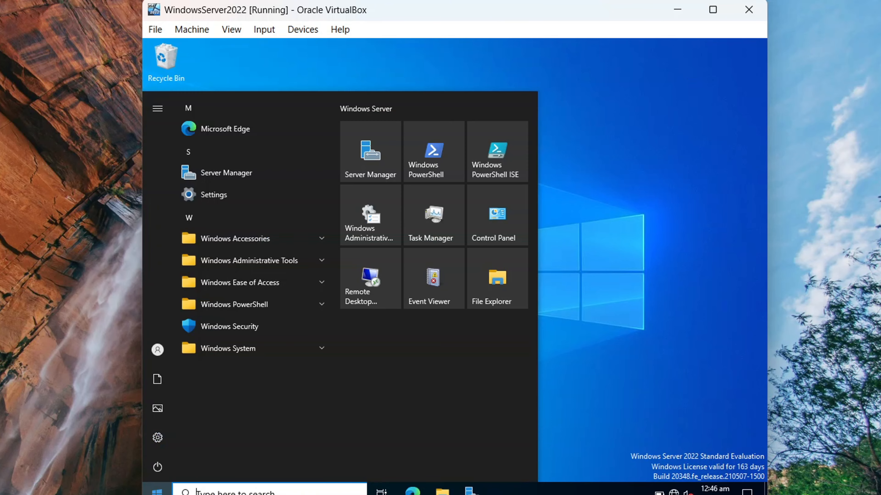
- Launch Active Directory Users and Computers from the Windows Administrative Tools list
click(291, 261)
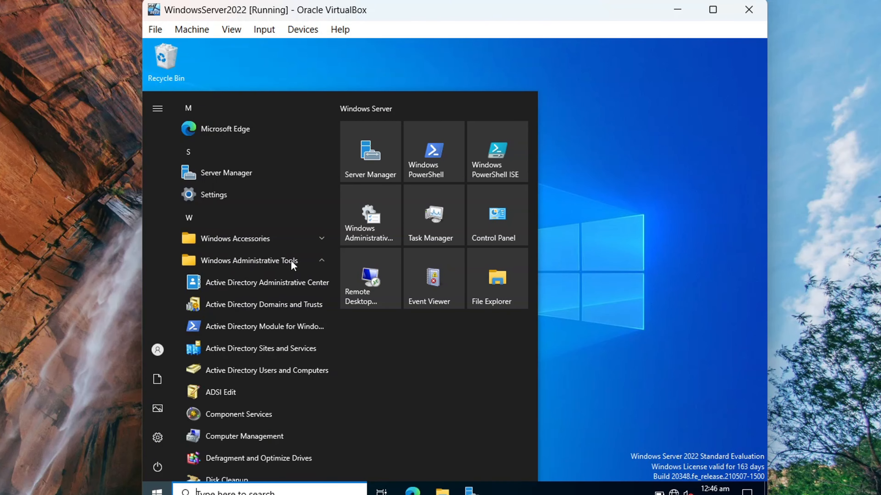
click(274, 372)
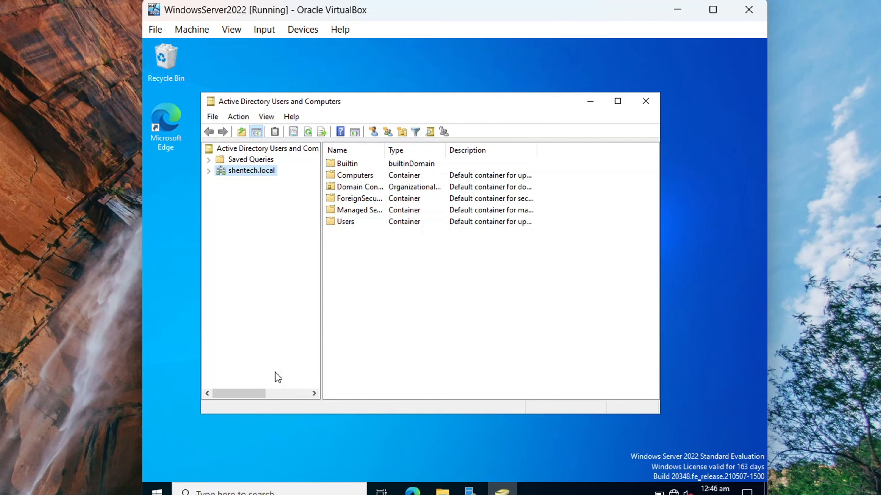
- Add organizational units IT, Finance and HR directly under the shentech.local domain
click(209, 173)
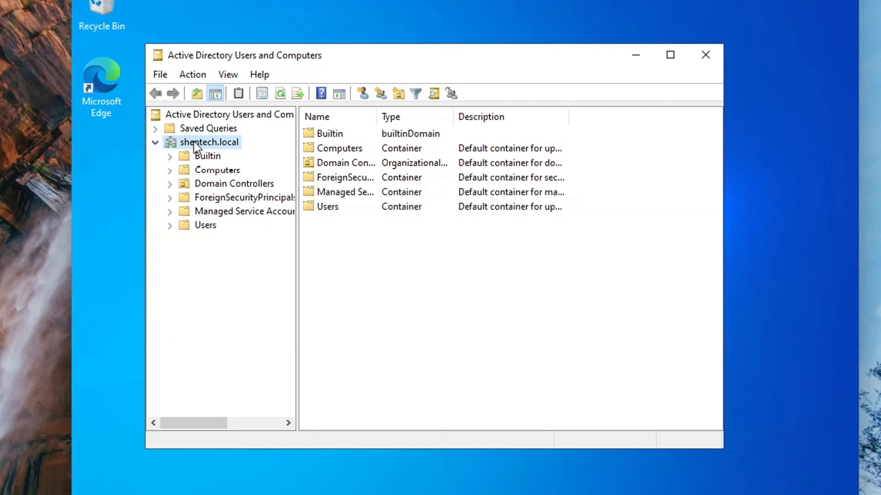
right_click(195, 145)
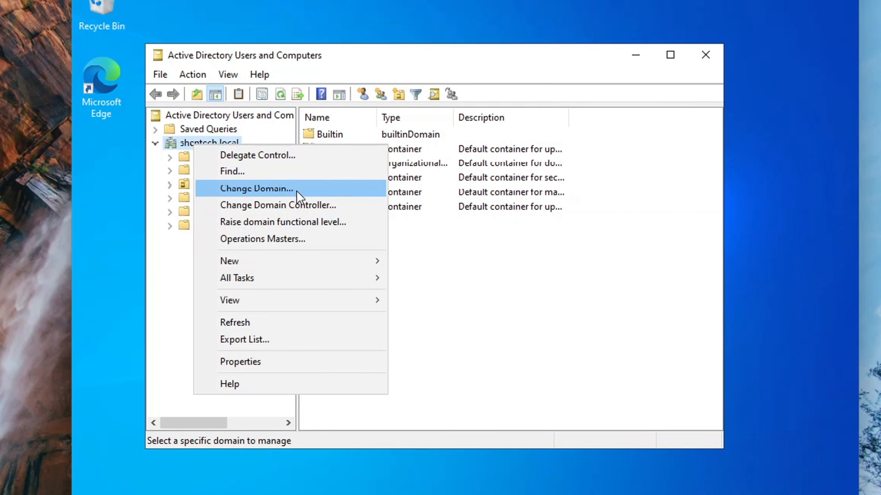
mouse_move(297, 263)
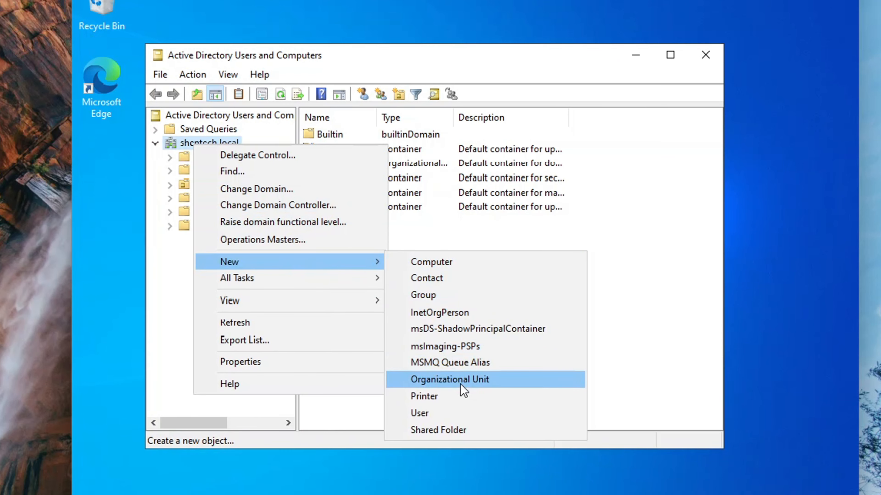
click(464, 391)
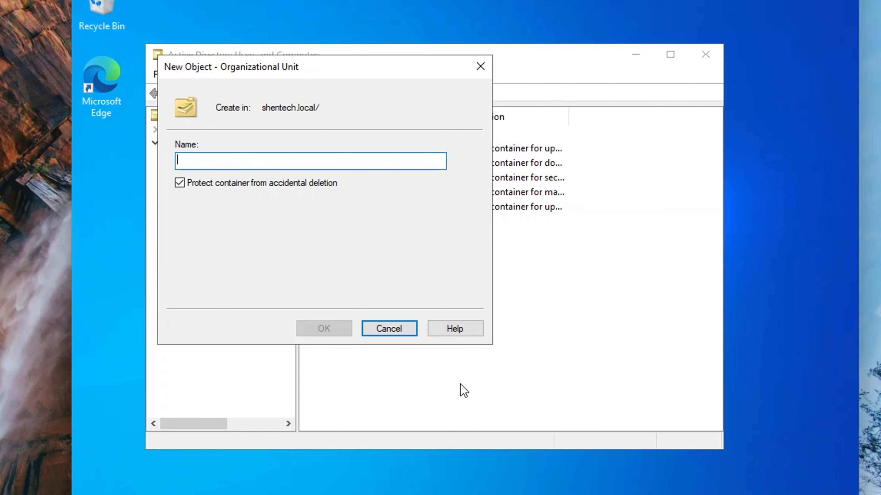
text(IT)
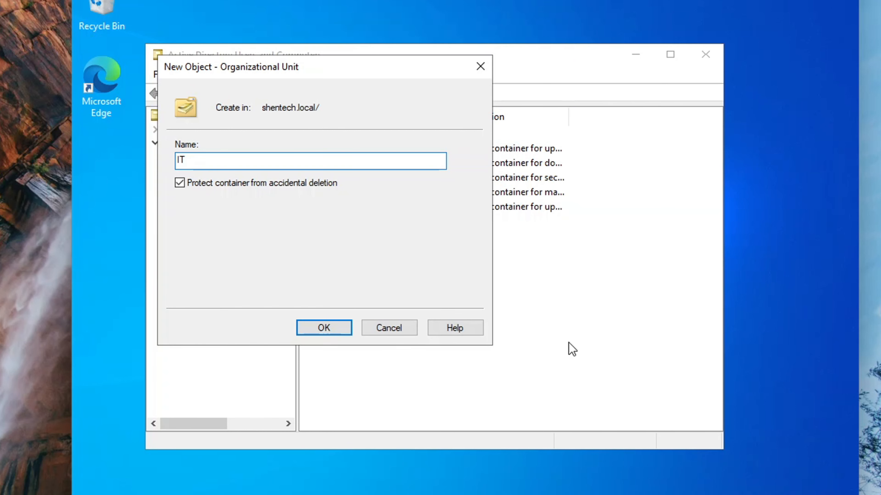
click(335, 329)
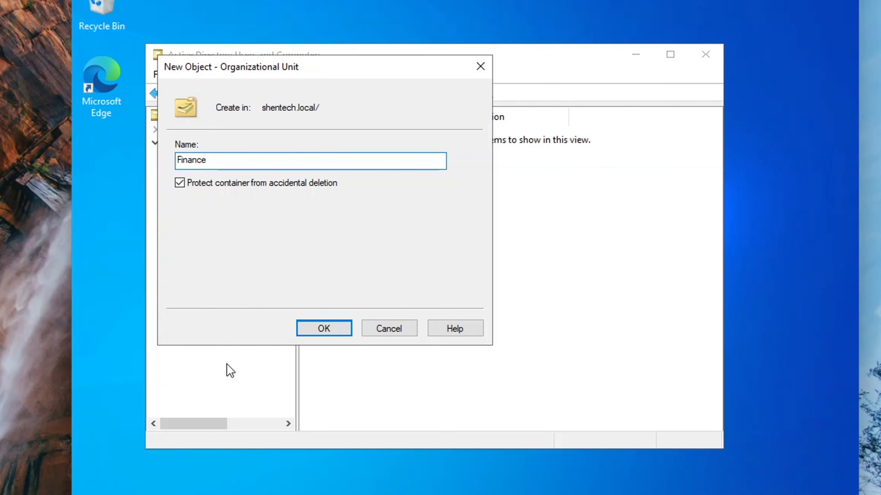
click(331, 329)
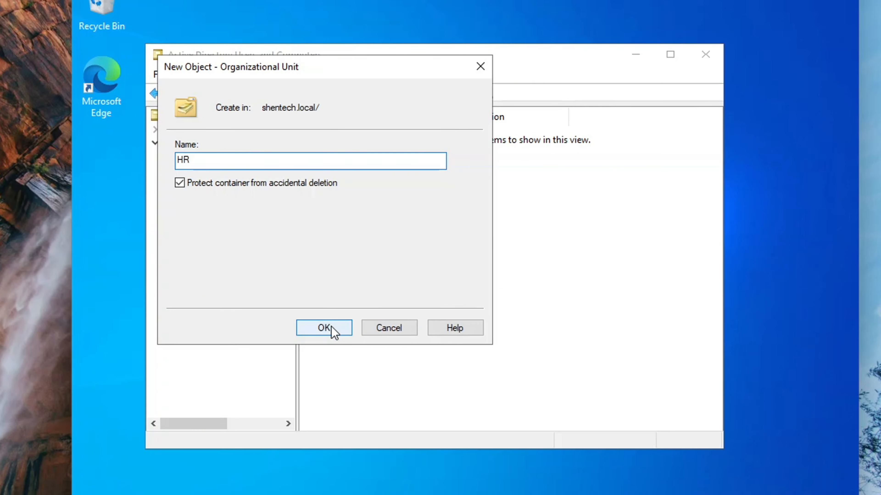
click(332, 329)
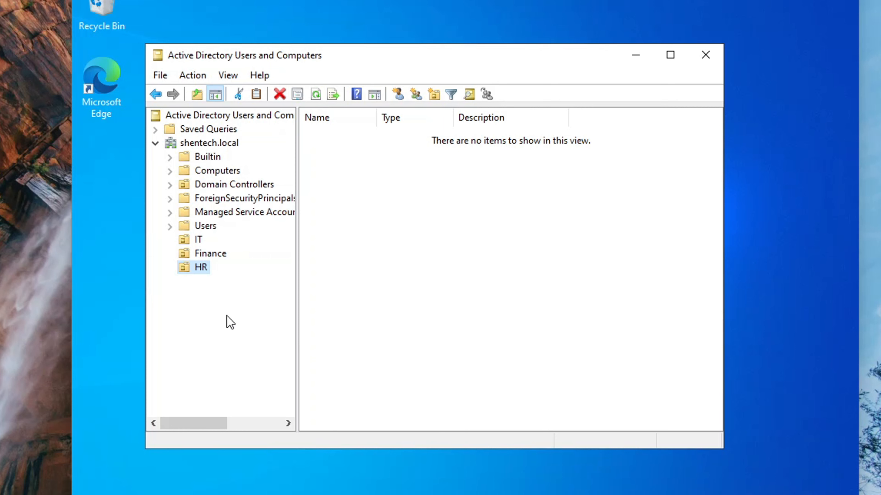
click(198, 243)
- Start a new user in the IT unit, entering the user's first, last and logon names
right_click(199, 245)
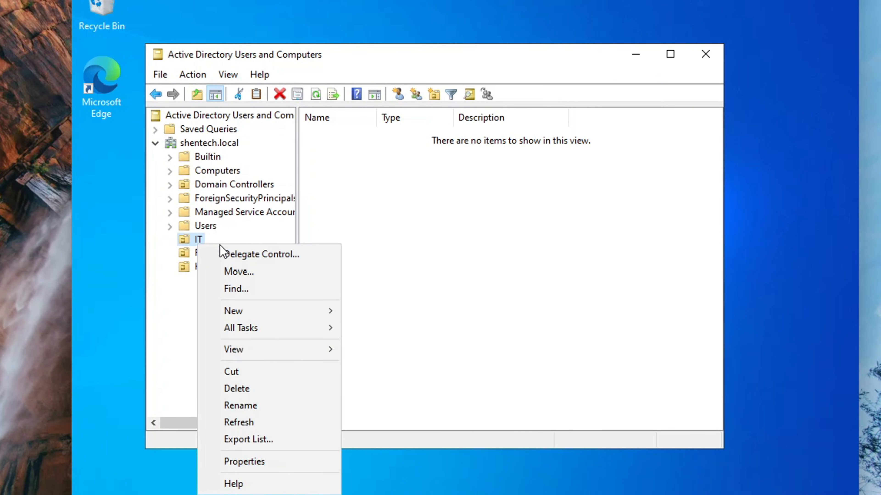
mouse_move(287, 316)
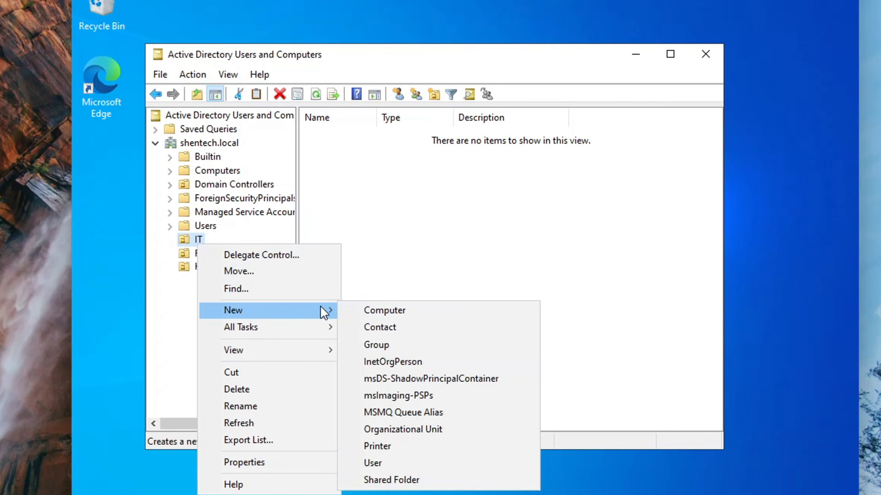
click(397, 466)
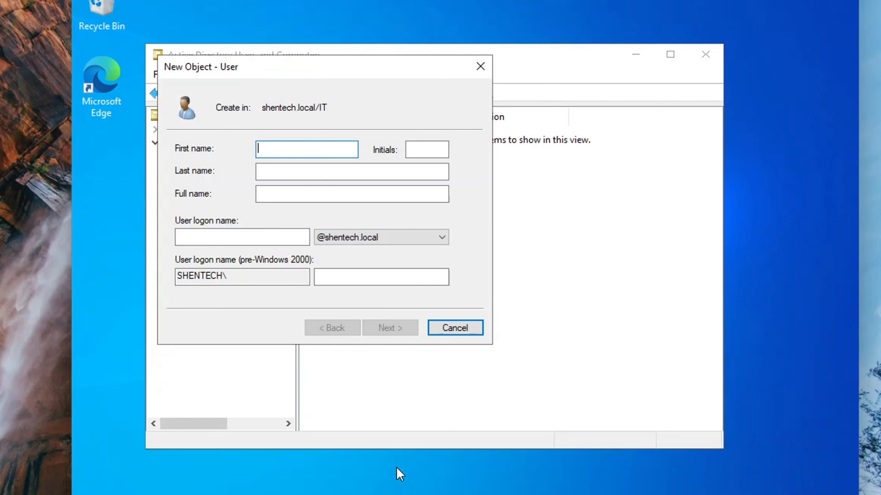
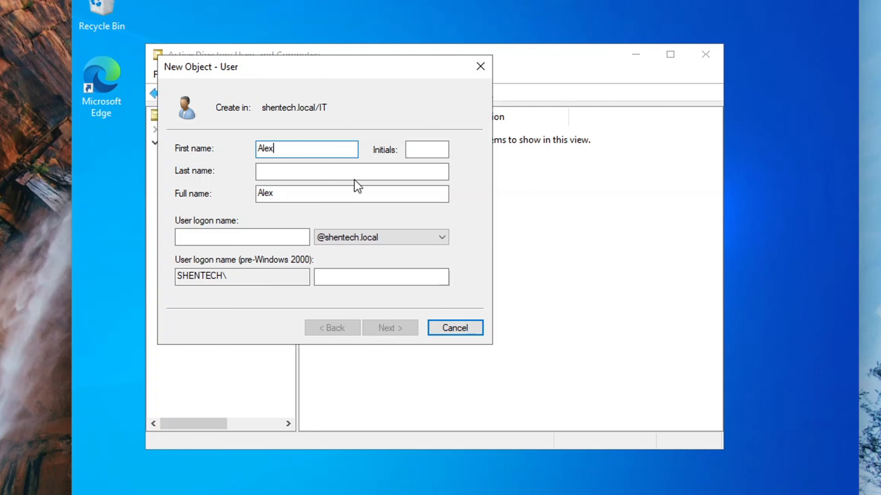
click(313, 172)
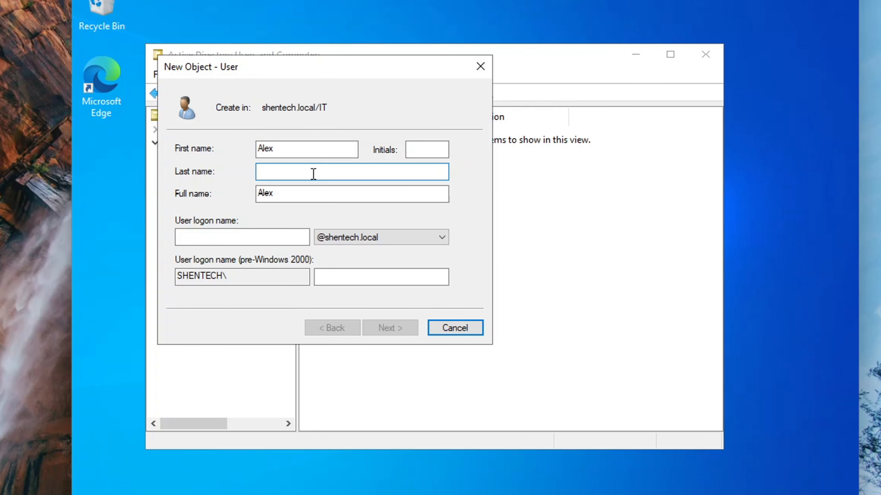
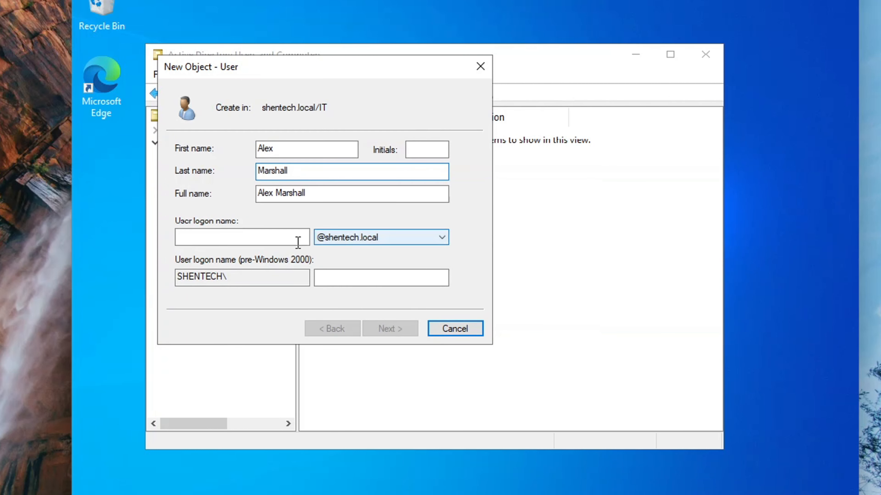
click(253, 243)
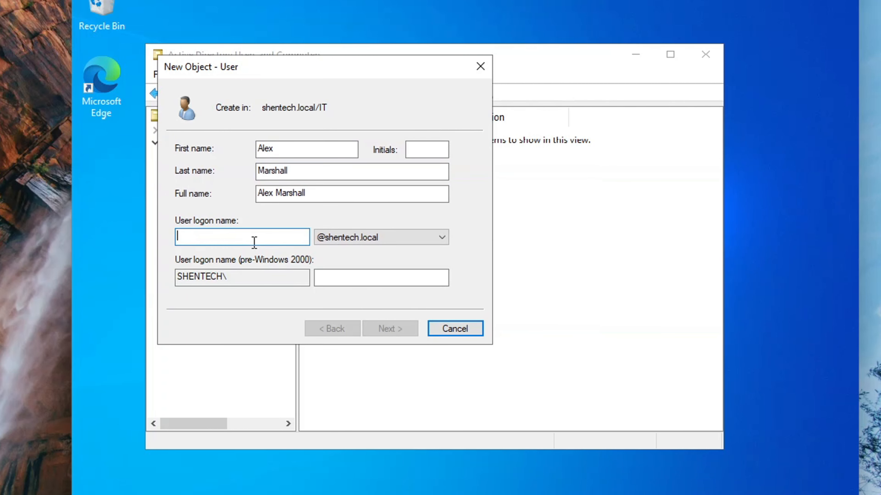
text(alex)
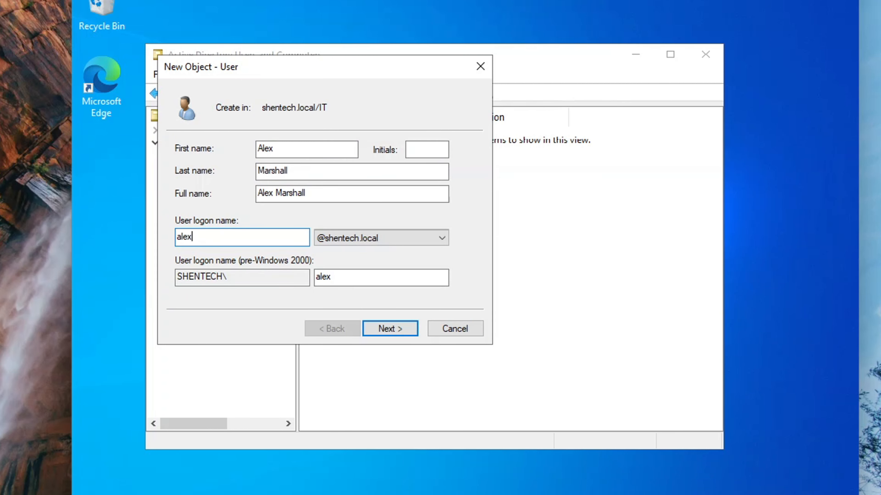
- Set the user's password without requiring a change at next logon, and finish the account
click(398, 333)
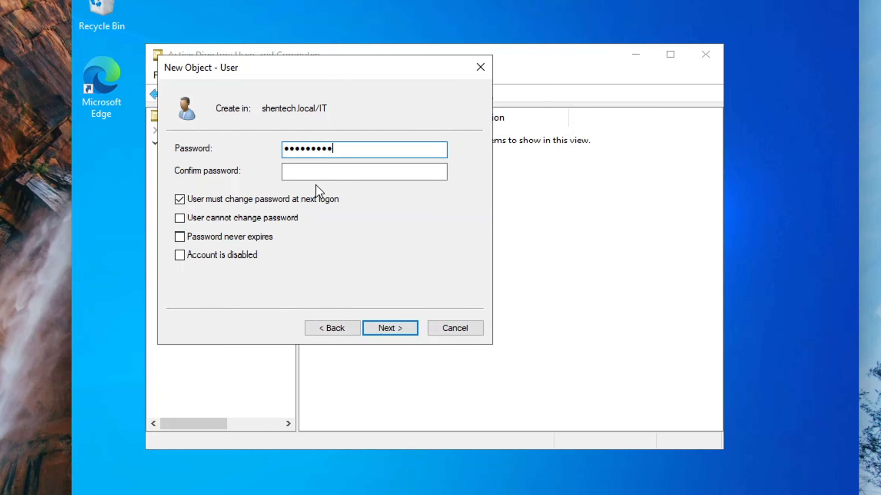
click(328, 175)
text(Pa)
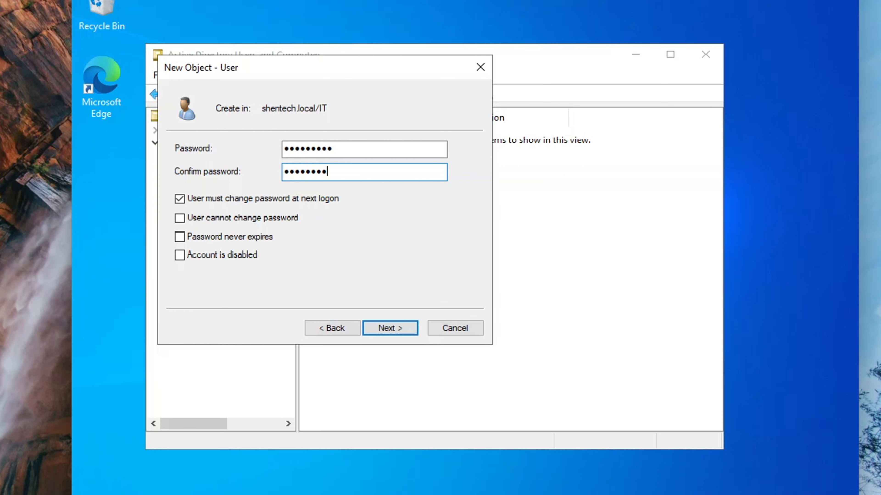
click(184, 197)
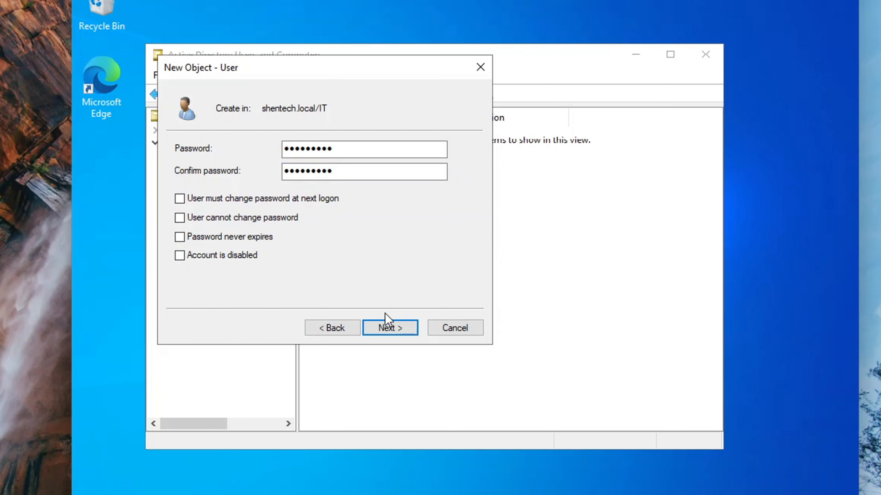
click(392, 325)
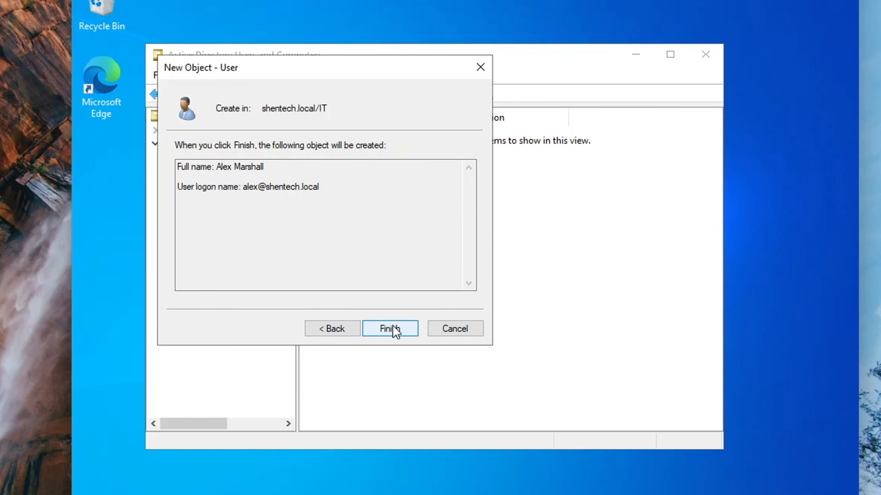
click(396, 331)
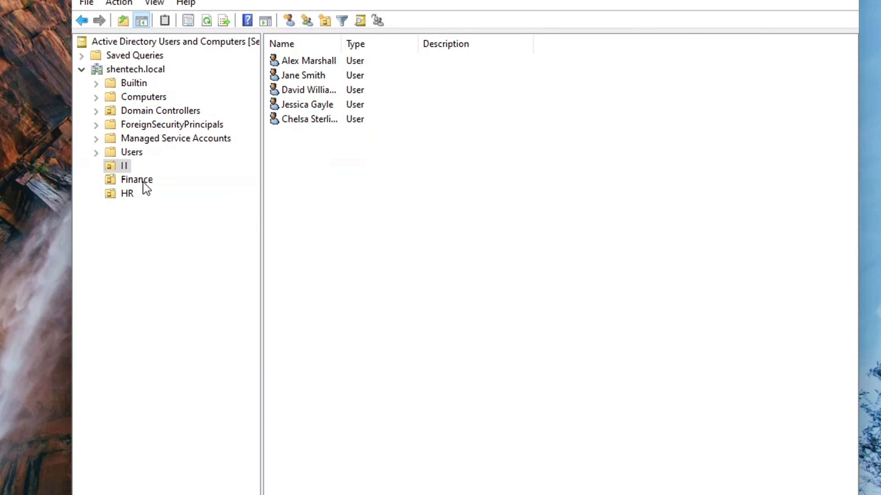
- Browse the users in Finance, HR and IT, with the Name column widened
click(140, 182)
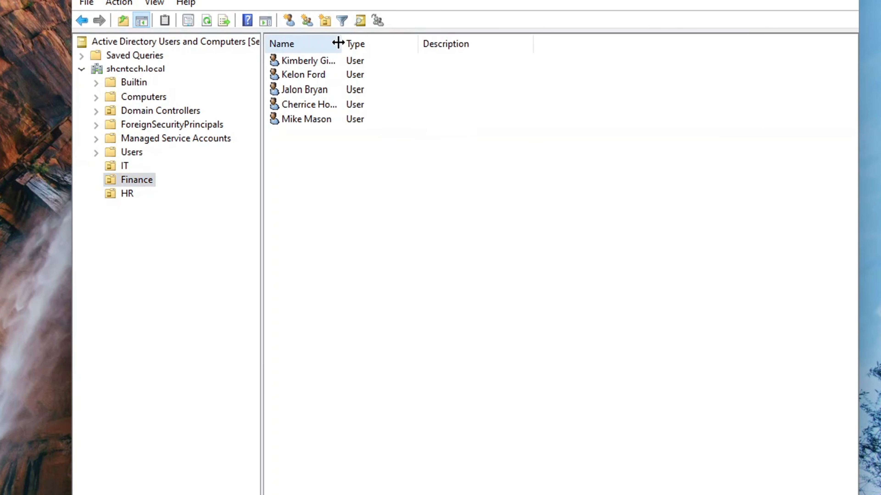
drag(338, 43, 364, 42)
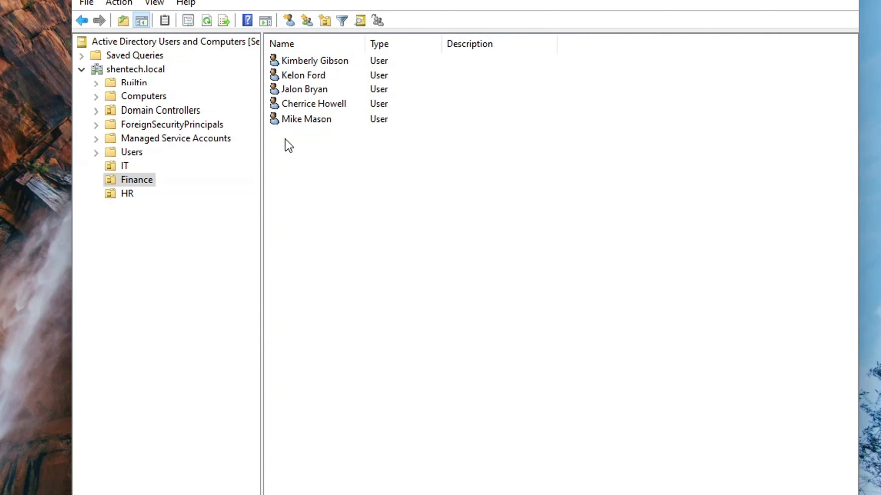
click(129, 197)
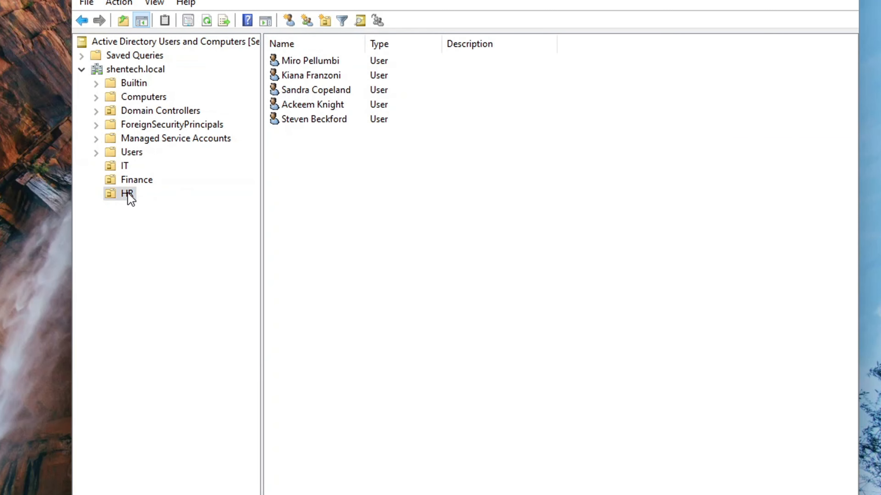
click(123, 168)
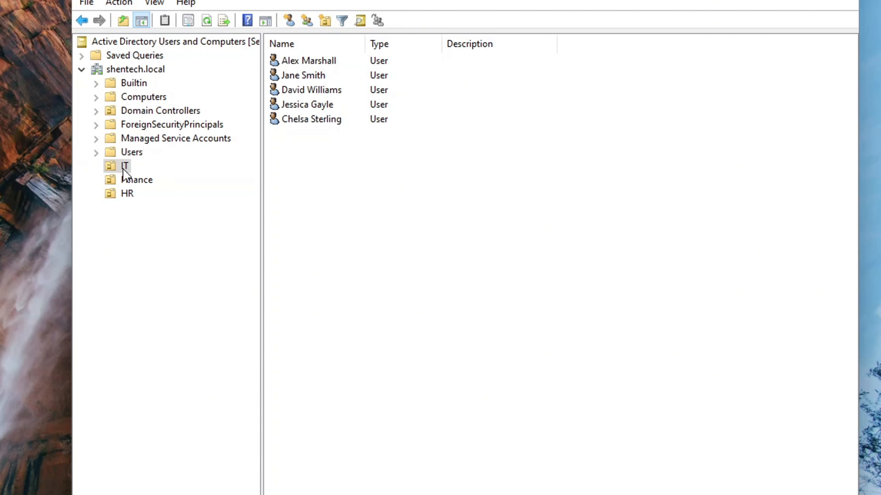
- Create the global security group IT Admins in the IT unit
right_click(123, 170)
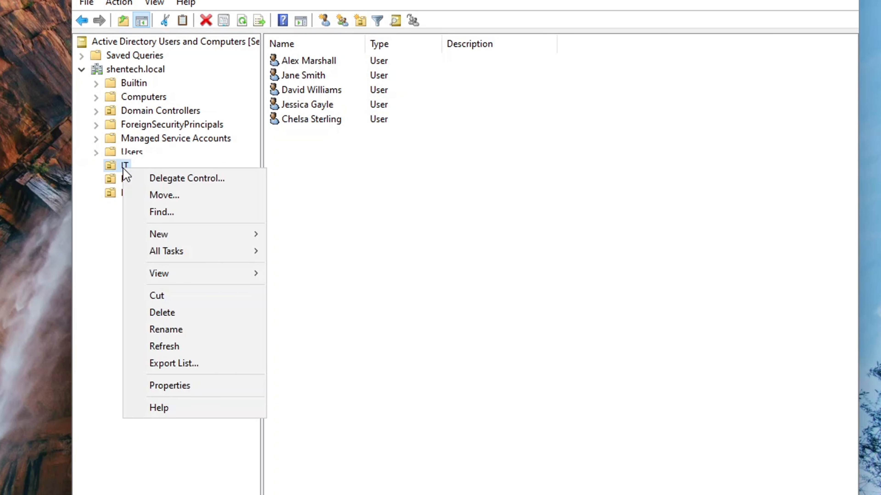
mouse_move(192, 239)
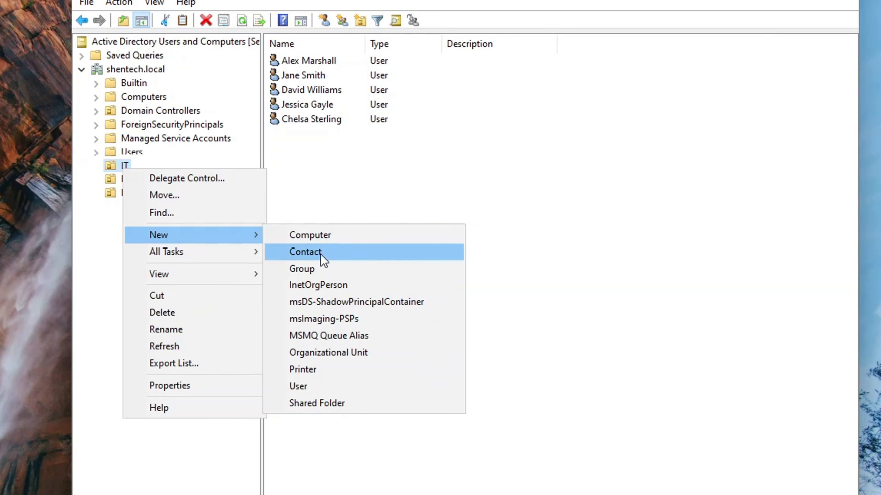
click(326, 274)
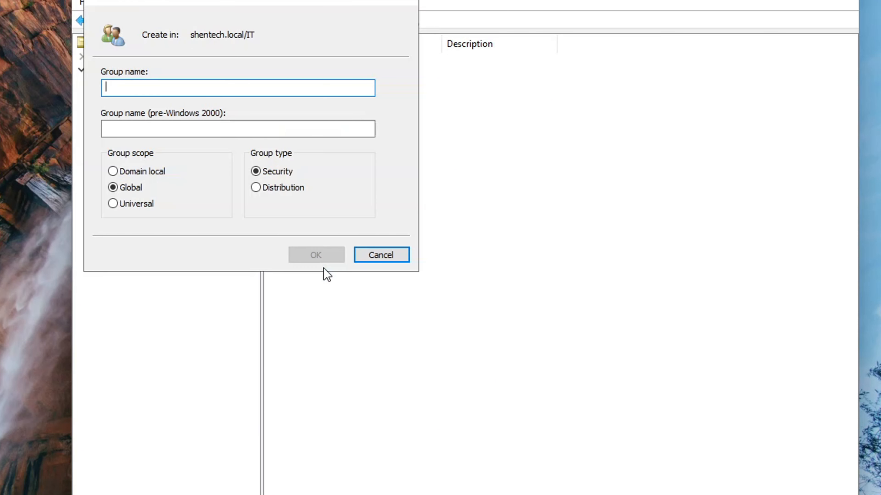
text(I)
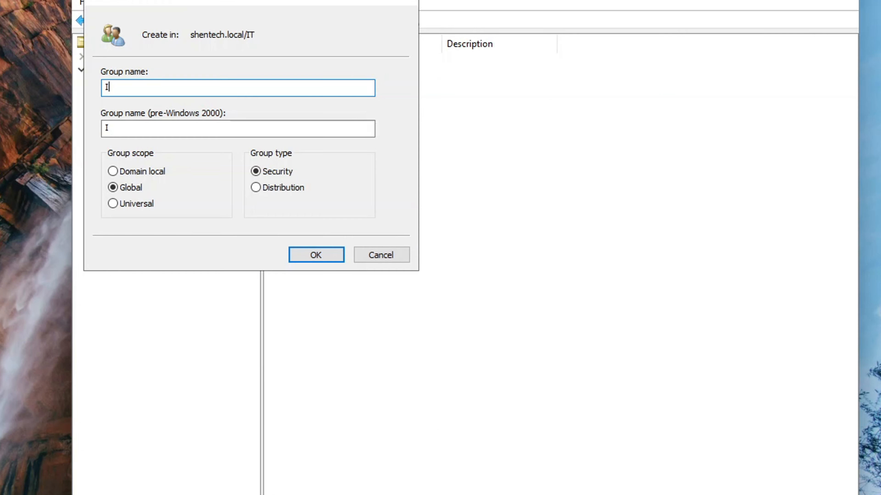
text(T Admins)
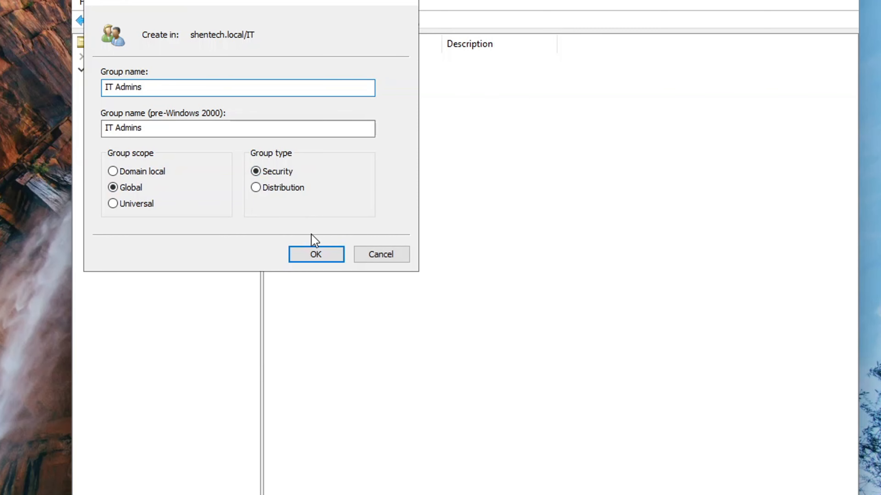
click(314, 255)
- Create the global security group Finance Users in the Finance unit
click(136, 179)
right_click(133, 178)
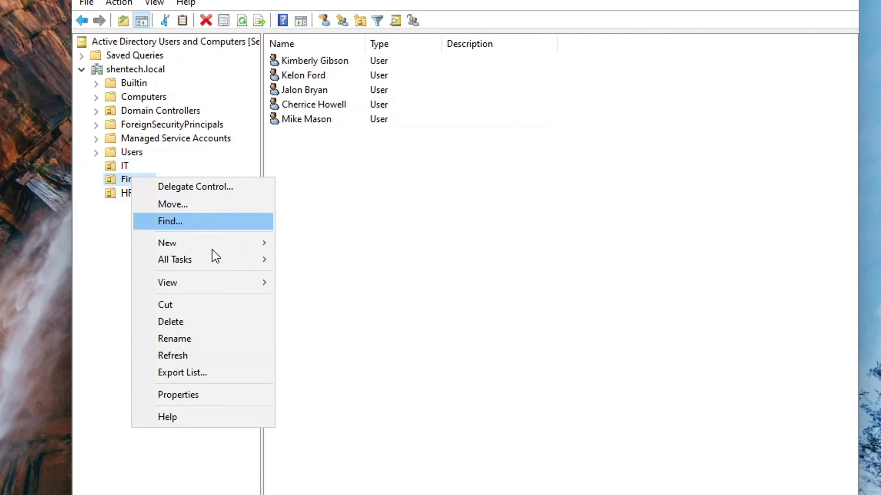
mouse_move(238, 244)
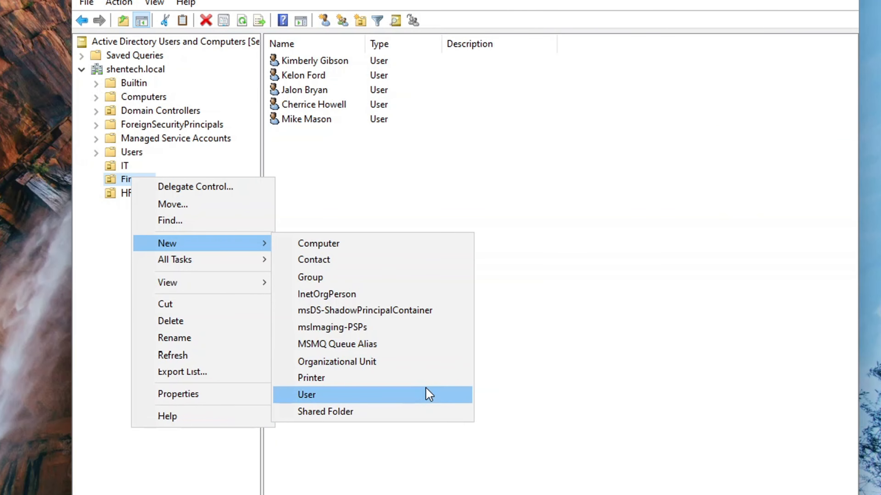
click(385, 279)
text(Finance)
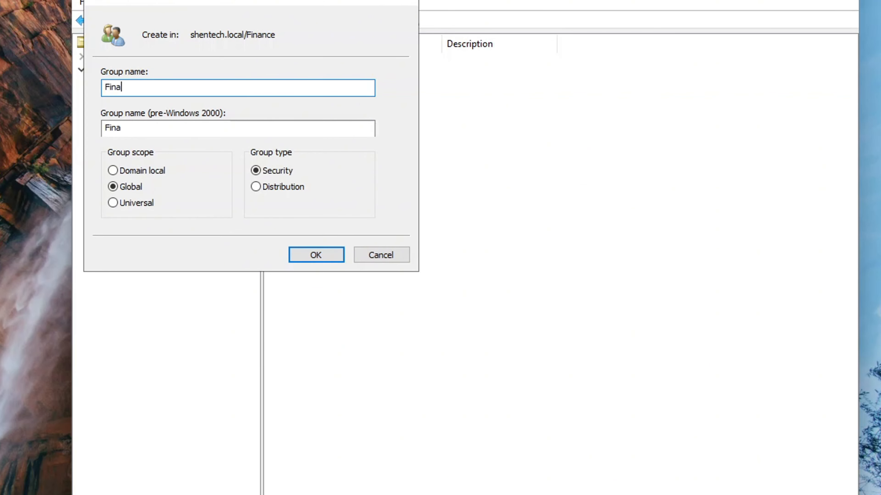
text( Users)
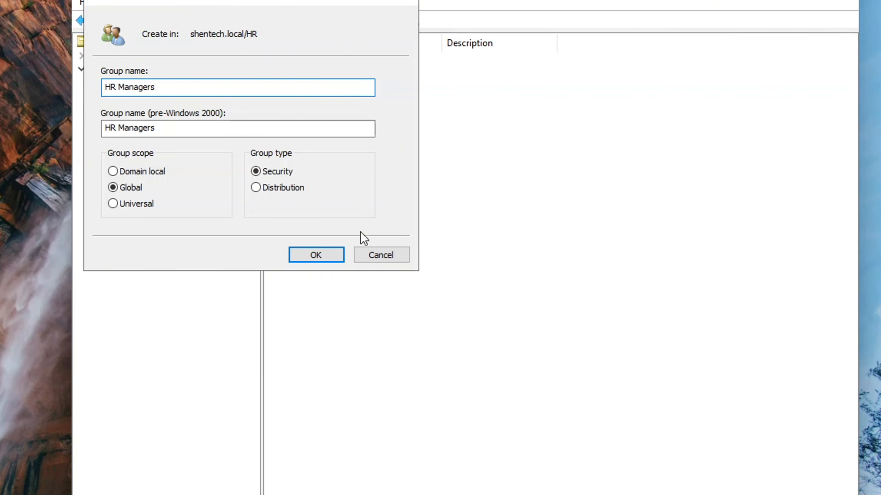
click(328, 258)
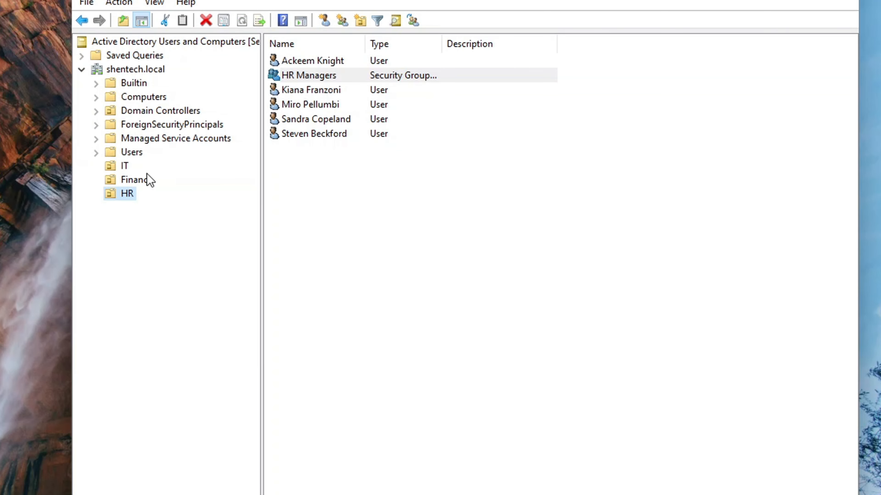
click(124, 167)
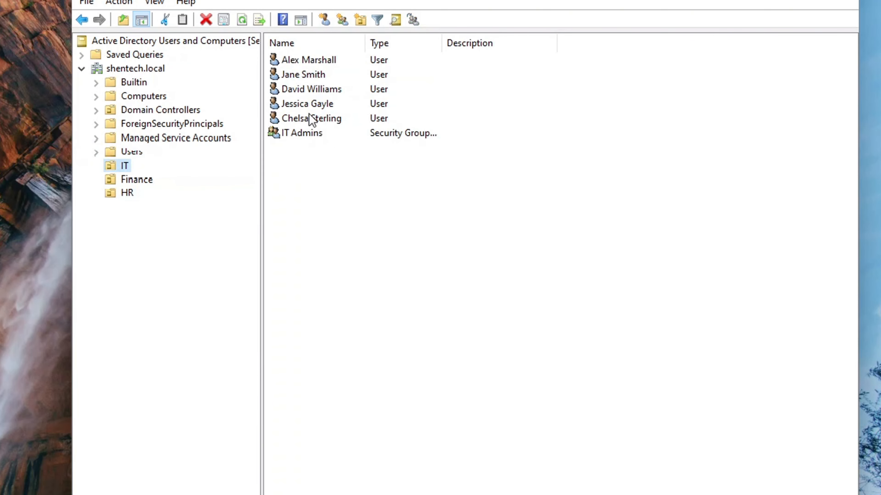
- Add an IT user to the IT Admins group through its Members list
click(321, 135)
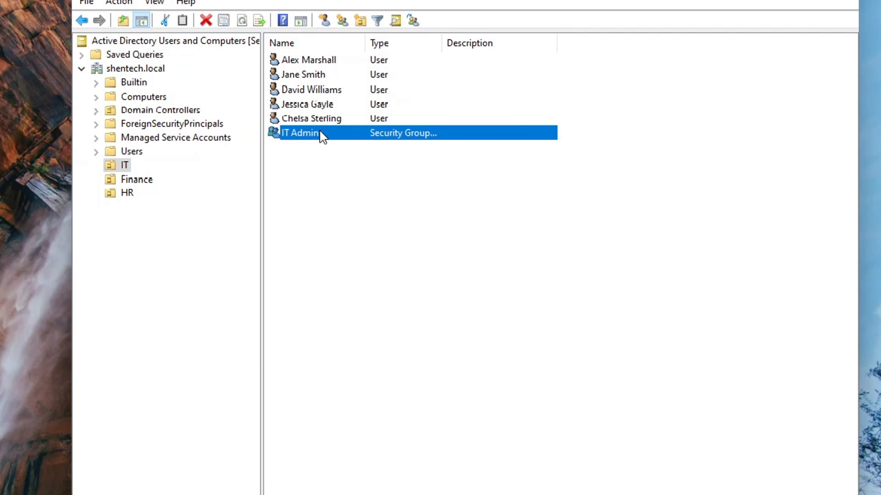
right_click(322, 137)
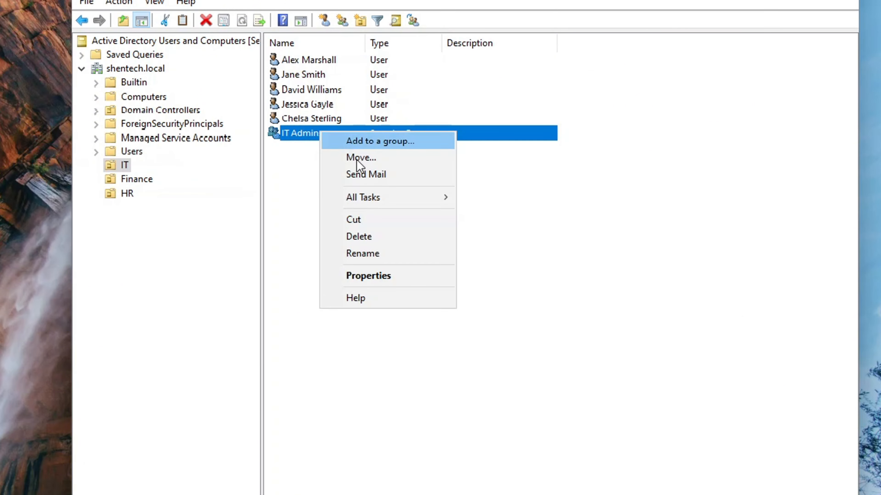
click(393, 277)
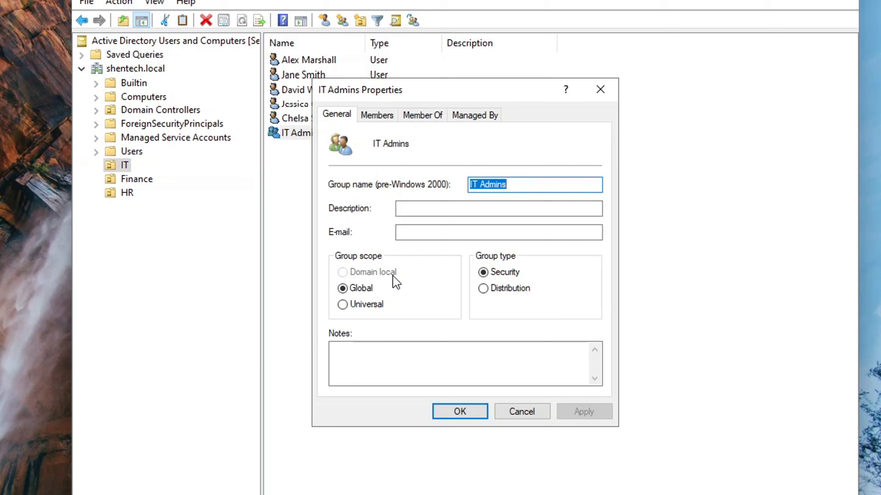
click(381, 116)
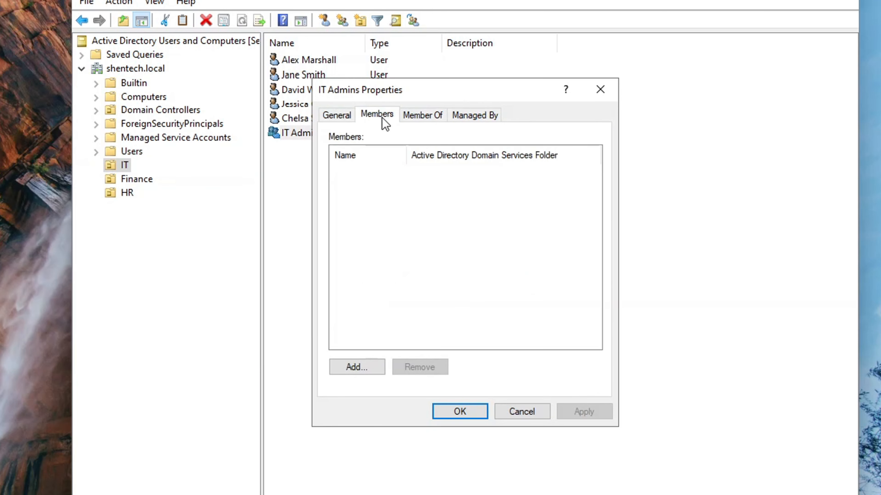
click(353, 367)
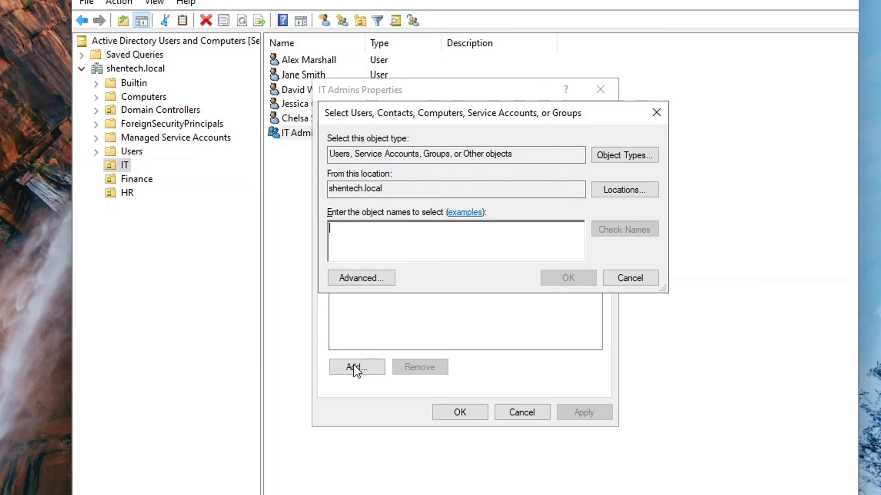
text(Alex)
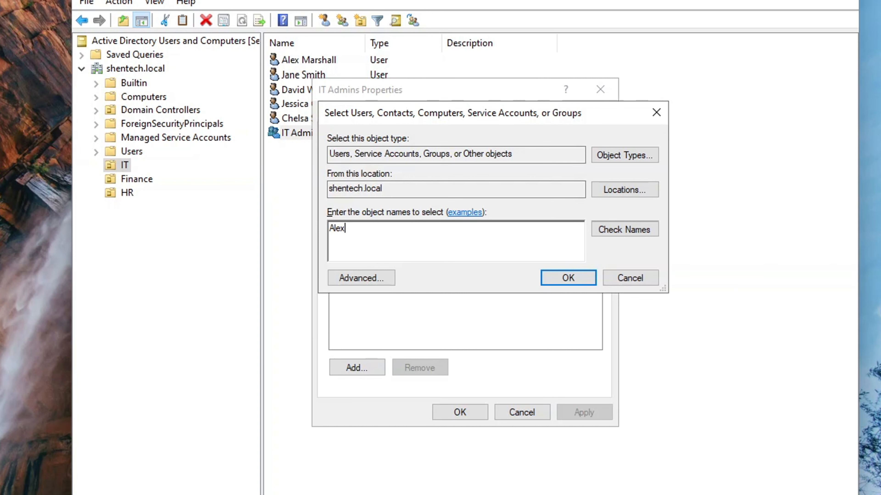
click(619, 233)
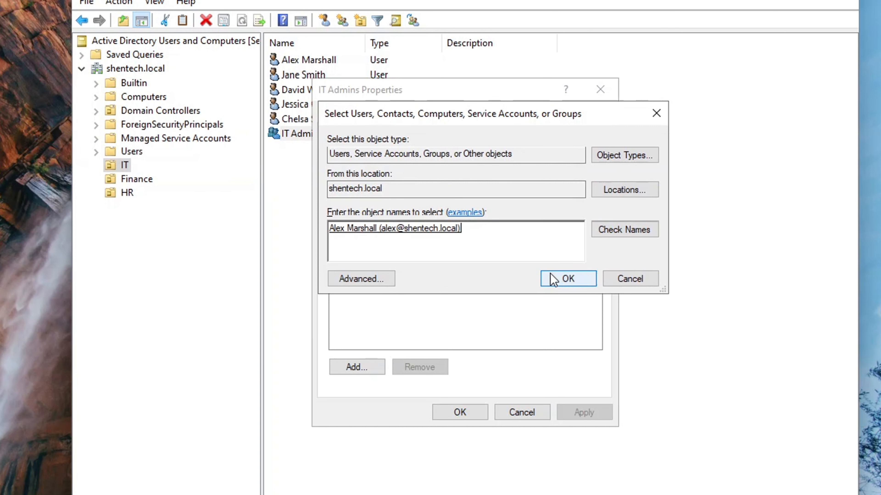
click(554, 279)
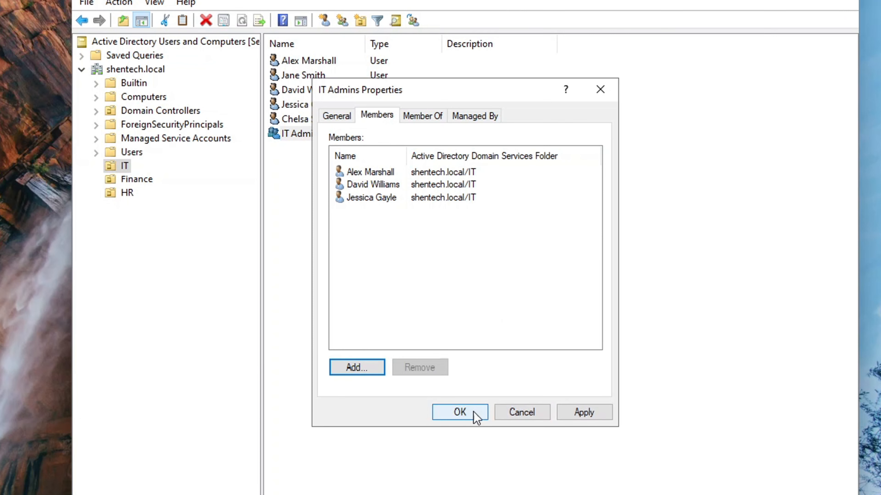
click(466, 417)
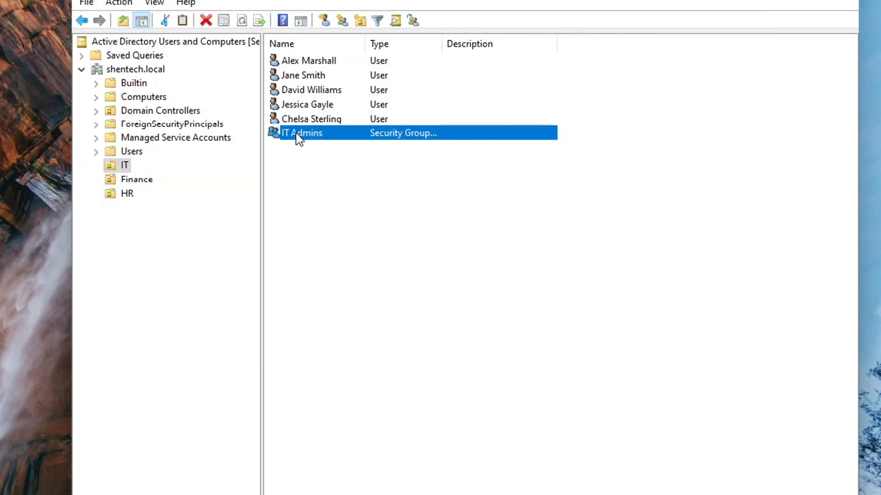
- Confirm the first IT user's IT Admins membership on its Member Of tab
double_click(342, 62)
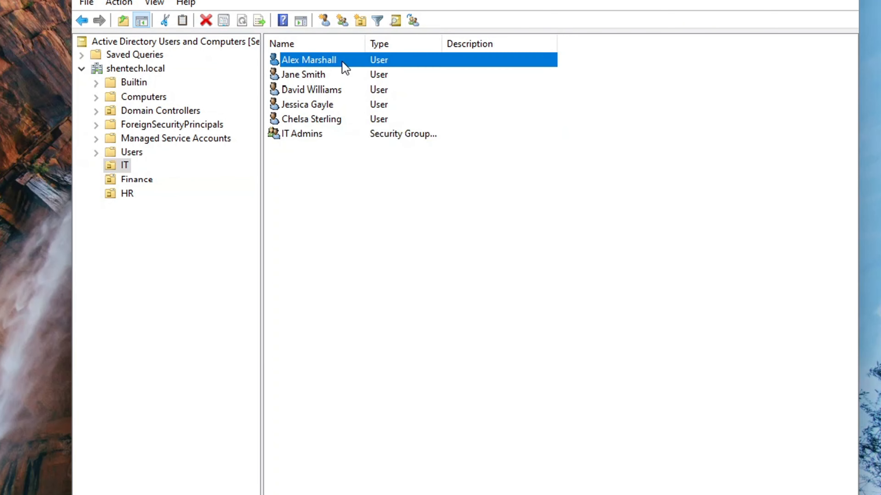
click(379, 114)
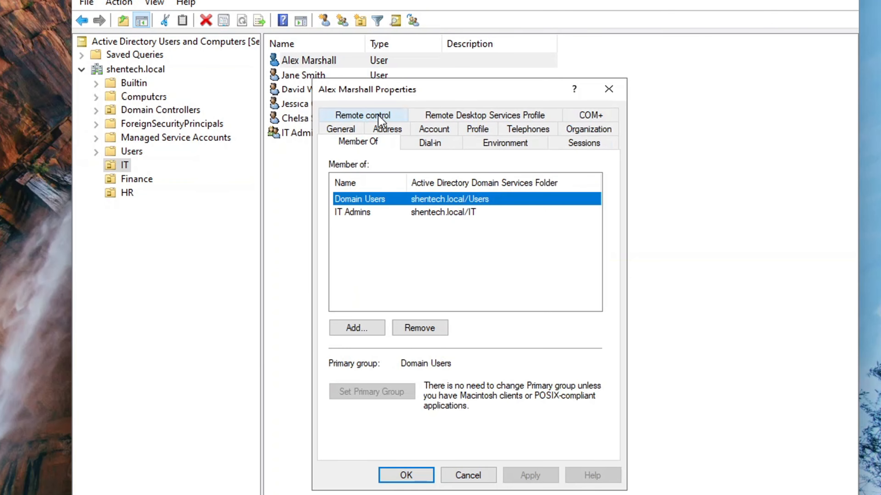
click(438, 213)
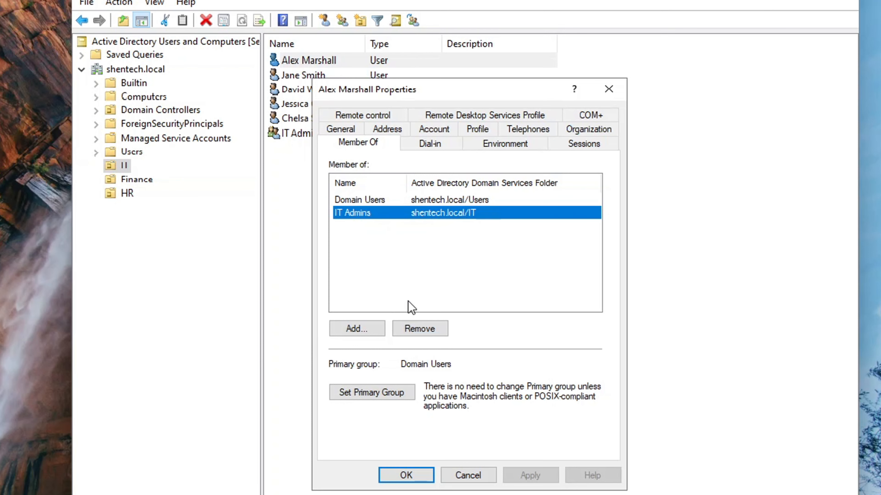
click(612, 90)
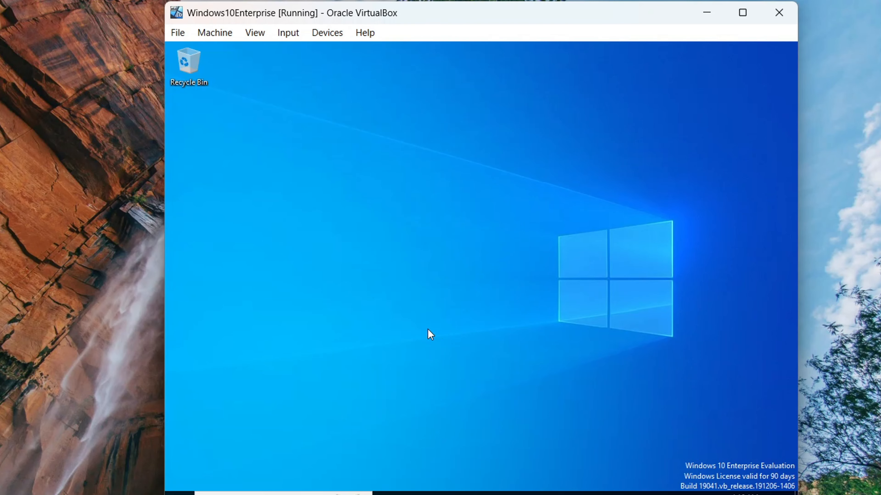
- View the VM's About information in Windows Settings > System
click(180, 493)
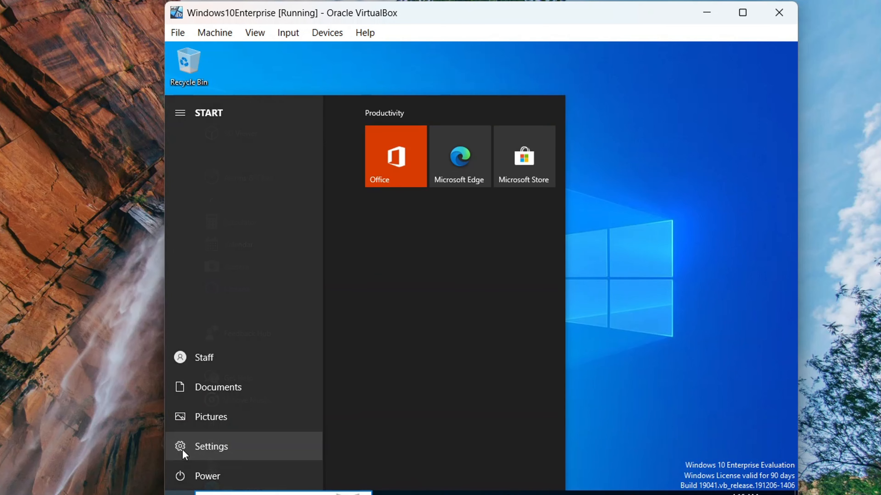
click(181, 447)
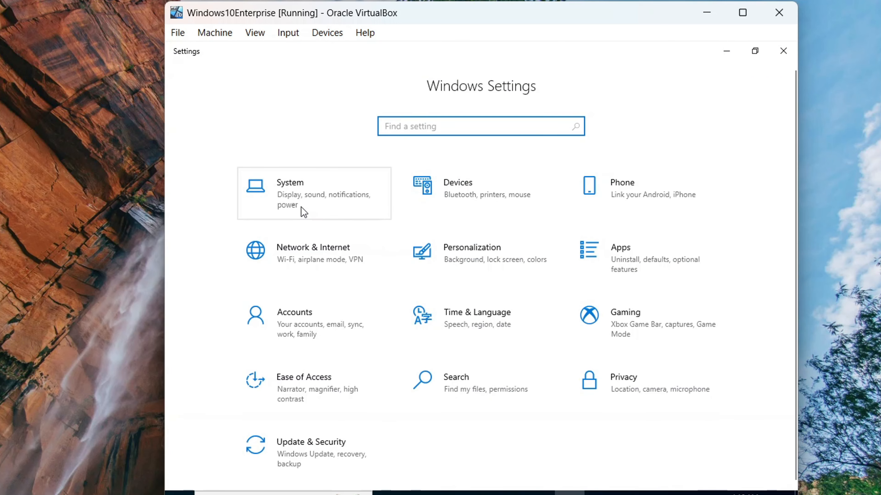
click(301, 207)
click(304, 212)
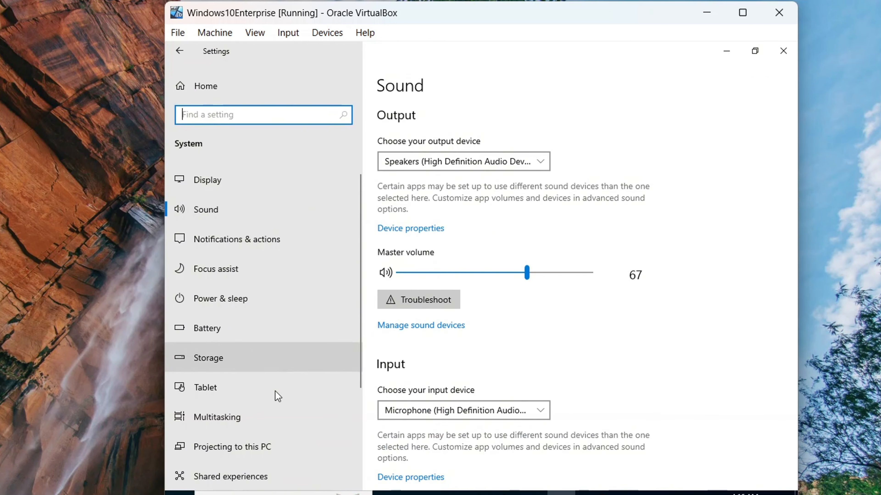
scroll(276, 394, down, 3)
click(252, 431)
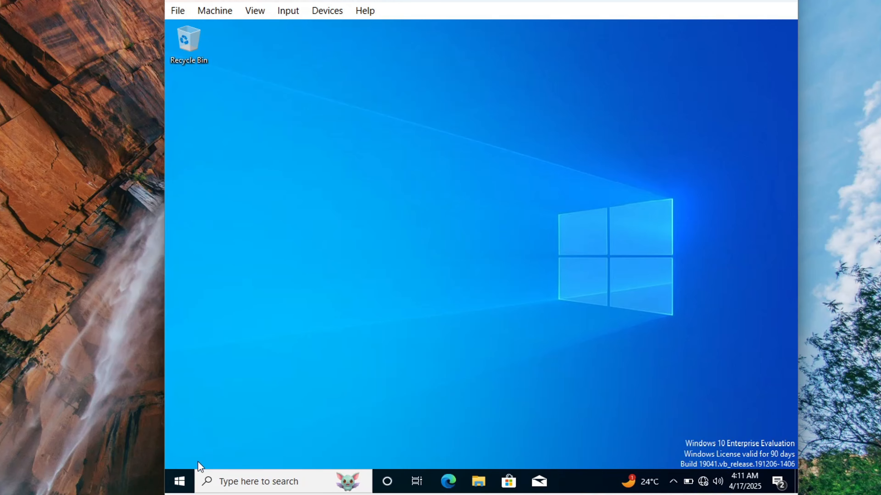
- Reach the Ethernet adapter's IPv4 properties through Network & Internet adapter settings
click(180, 482)
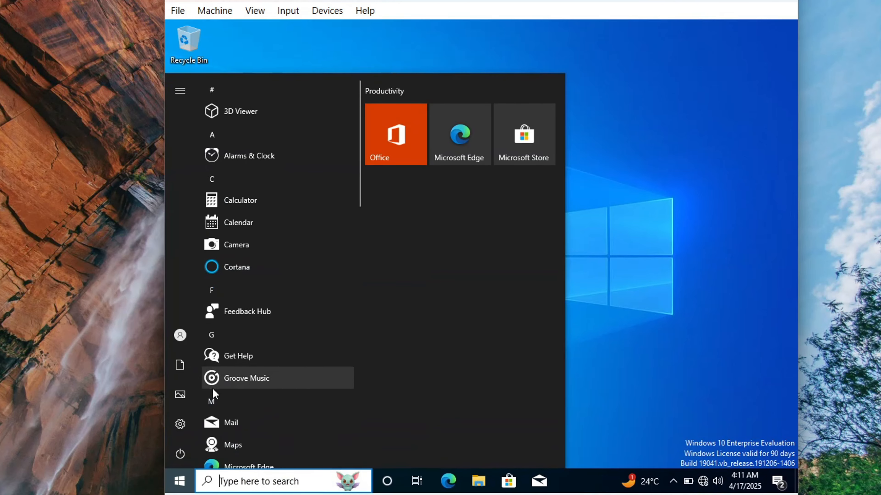
click(185, 425)
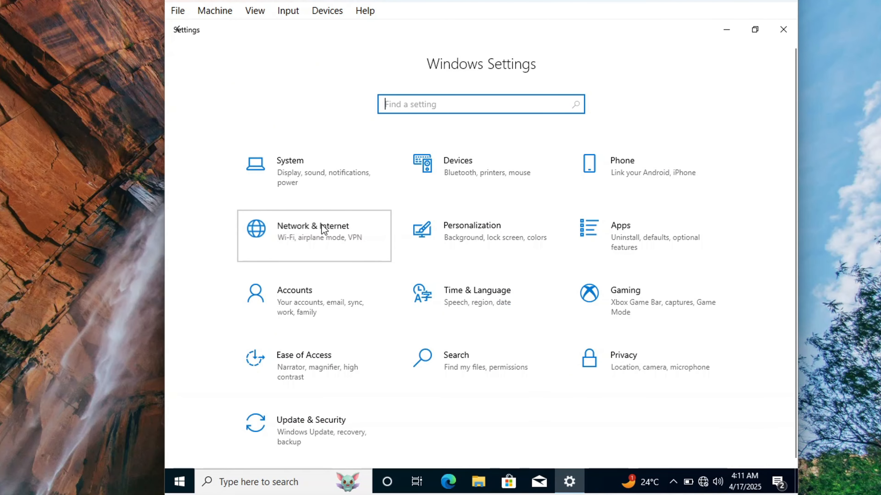
click(321, 226)
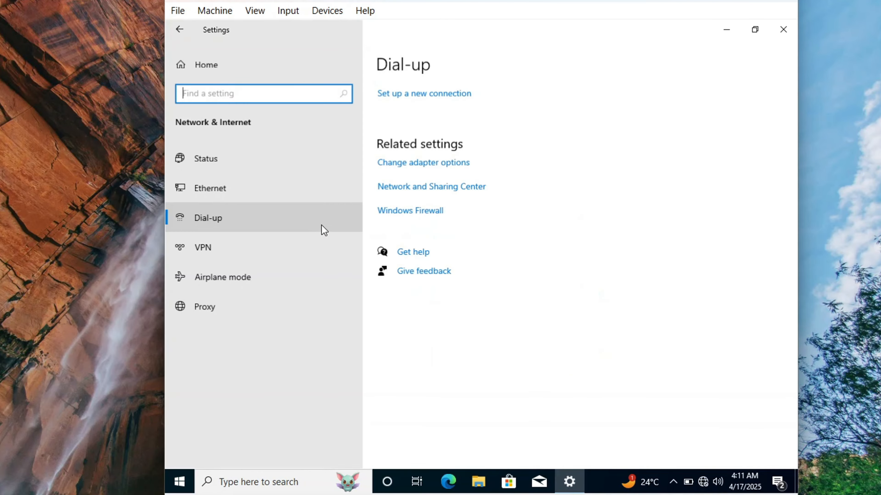
click(253, 161)
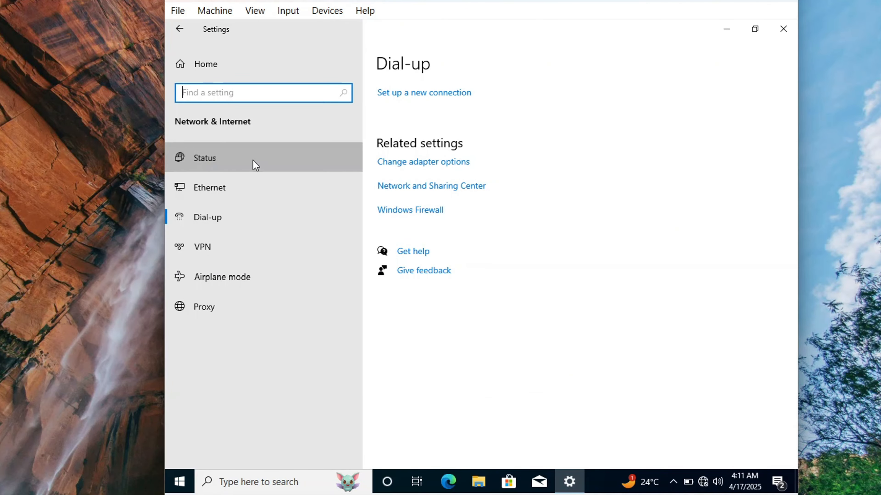
scroll(491, 304, down, 5)
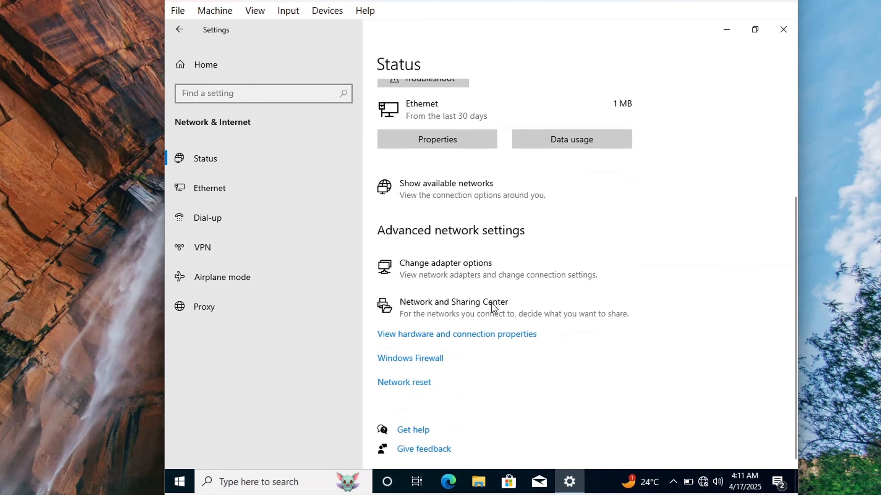
click(453, 277)
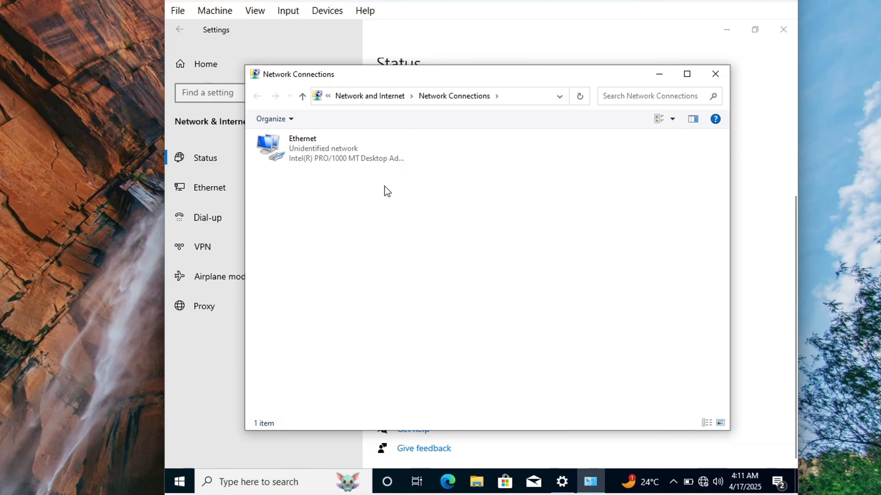
click(352, 158)
right_click(352, 157)
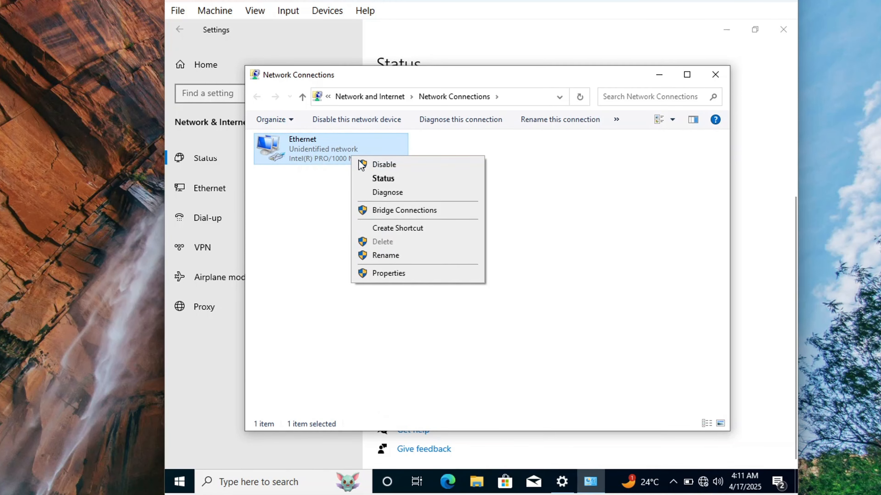
click(425, 272)
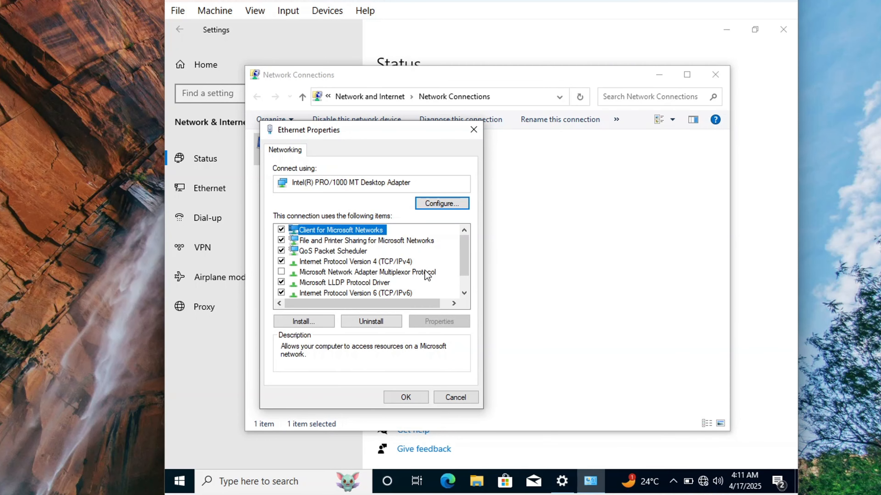
click(352, 255)
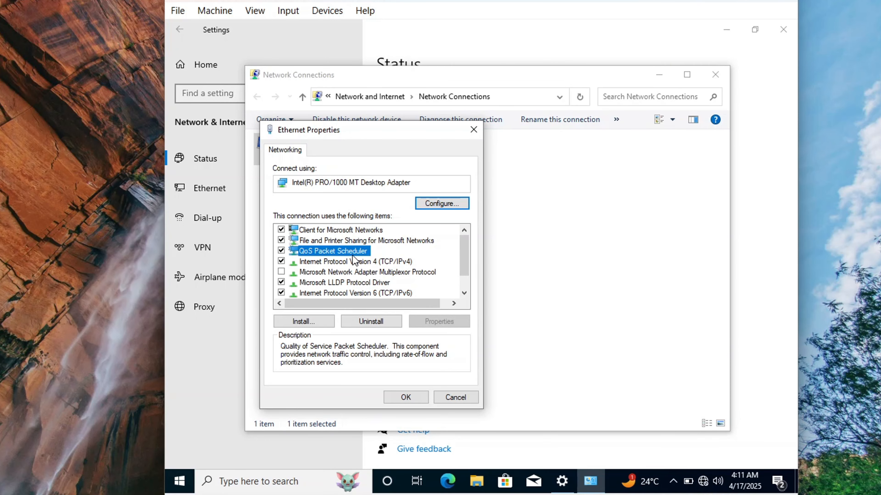
double_click(354, 260)
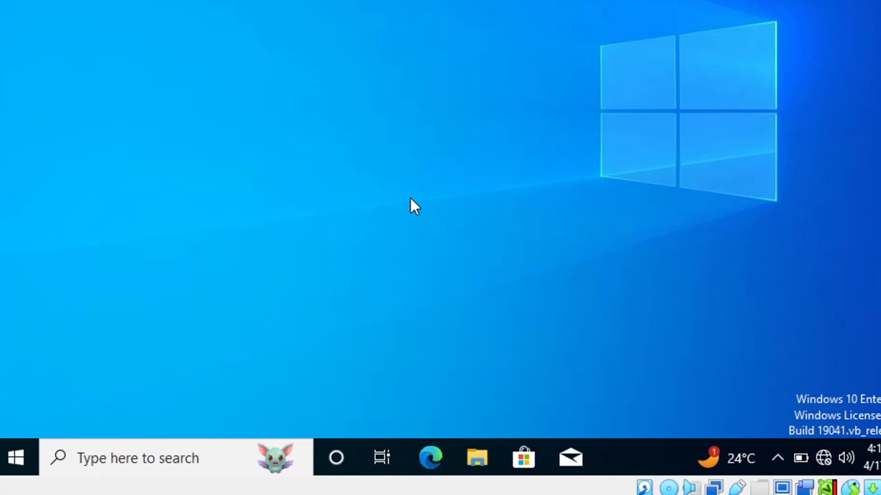
- Ping 192.168.1.100 from Command Prompt, check the four replies, then close the console
key(super+r)
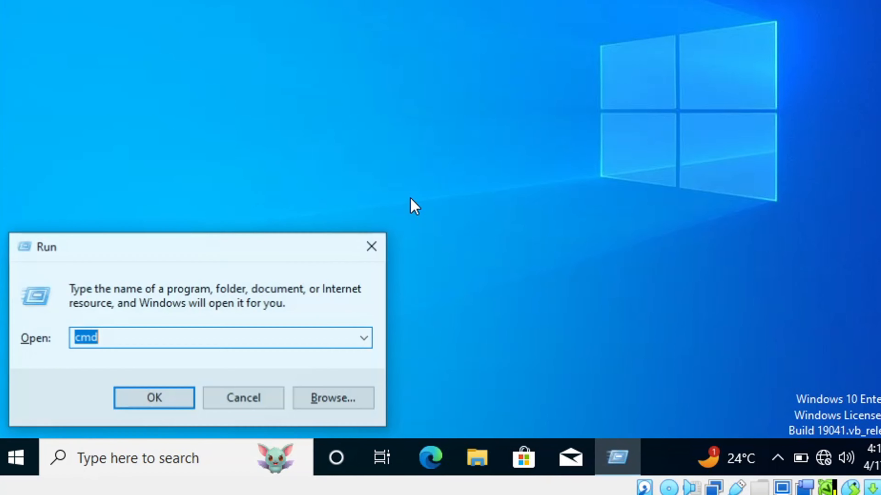
key(Return)
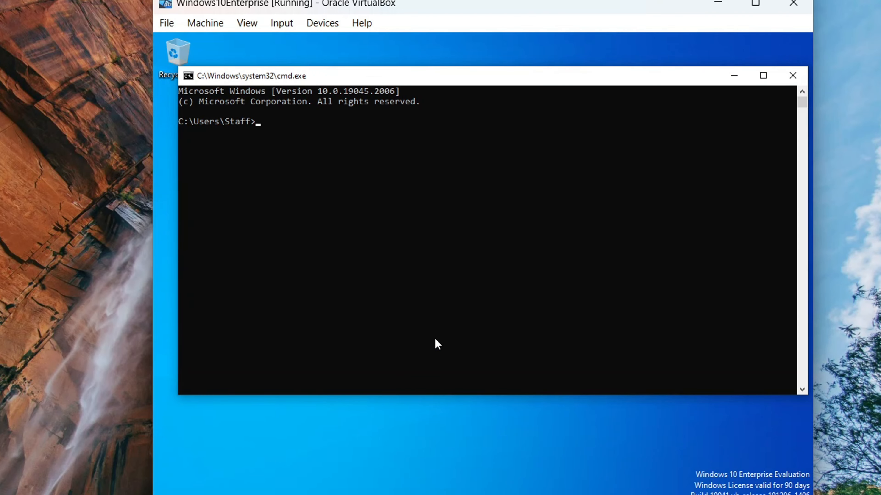
text(ping 192.168.1.100)
key(Return)
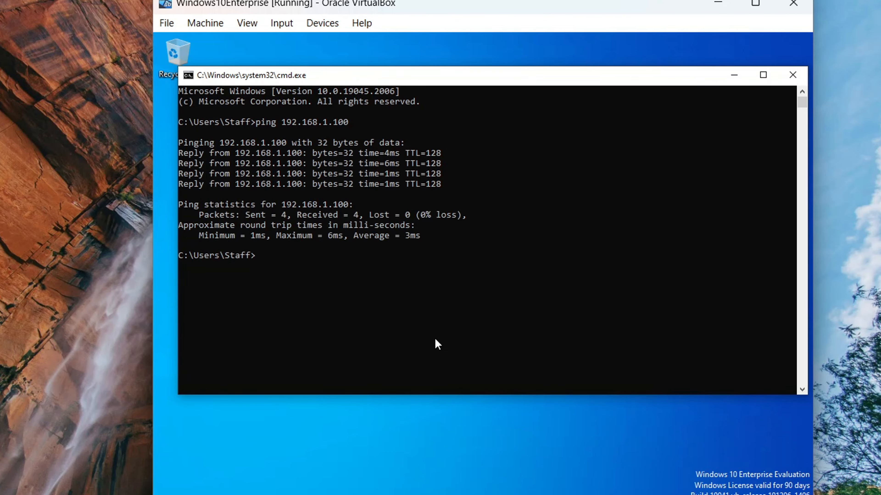
click(793, 74)
- From Settings > System > About, reach the Computer Name/Domain Changes dialog for DESKTOP-GNS8R1G
key(super)
click(171, 458)
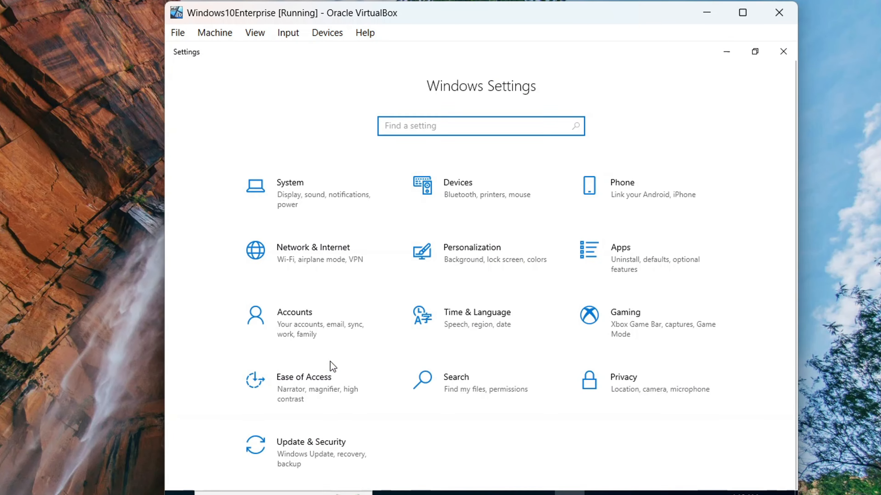
click(301, 207)
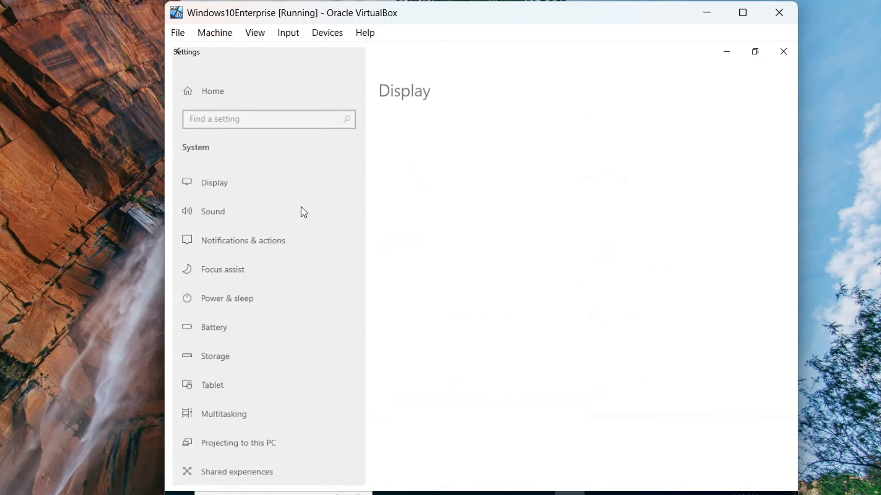
click(303, 211)
scroll(267, 406, down, 3)
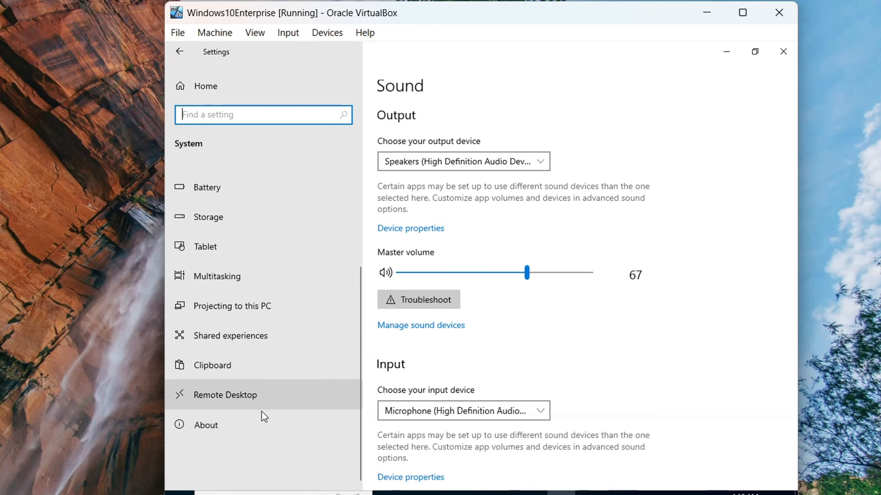
click(252, 434)
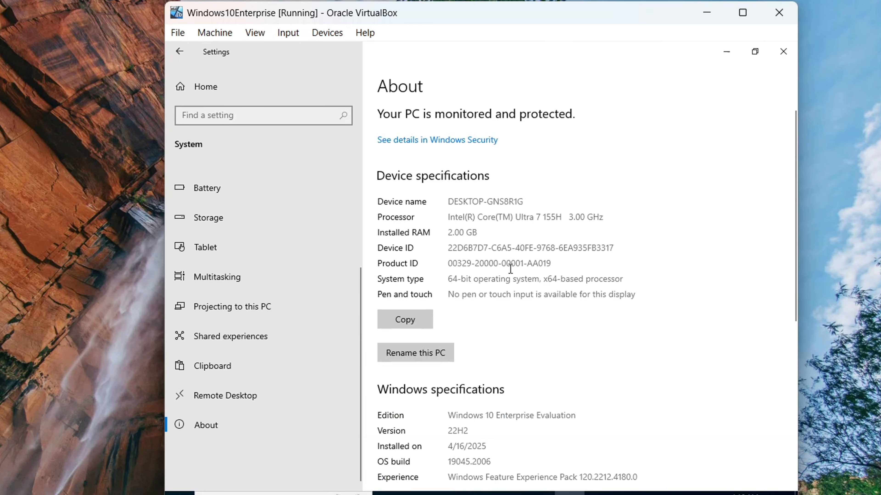
scroll(617, 320, down, 2)
scroll(612, 323, down, 3)
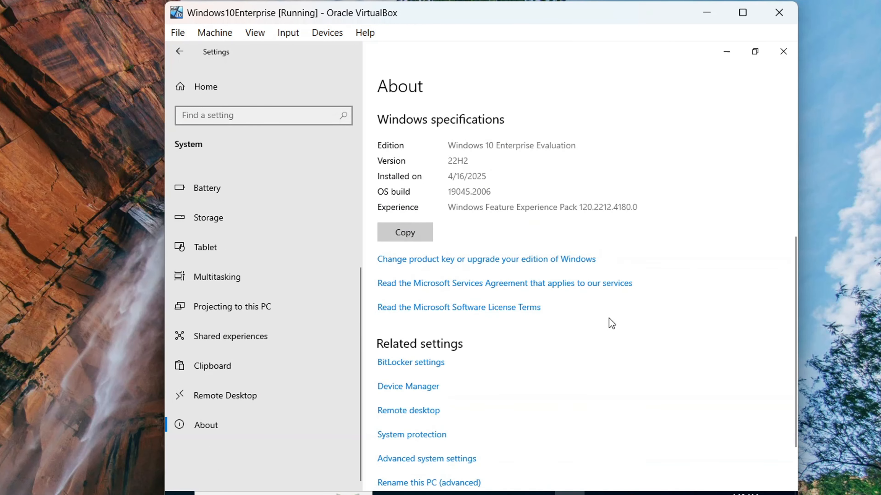
scroll(612, 324, down, 2)
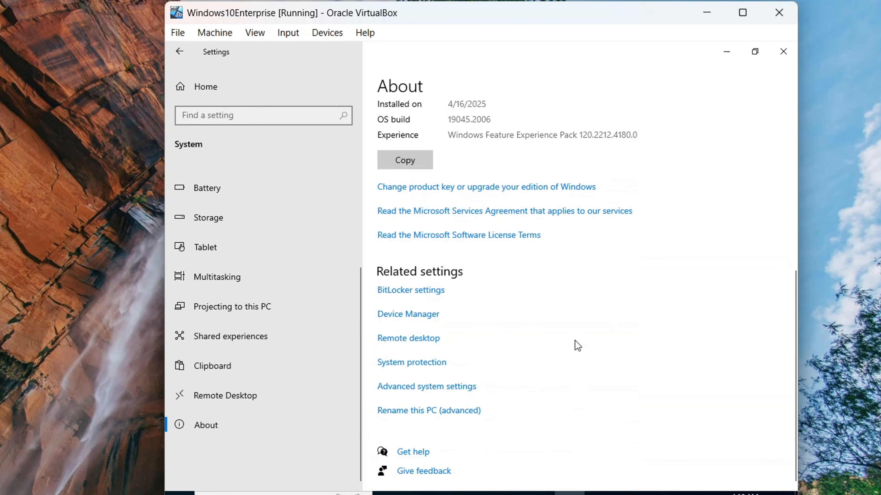
click(450, 412)
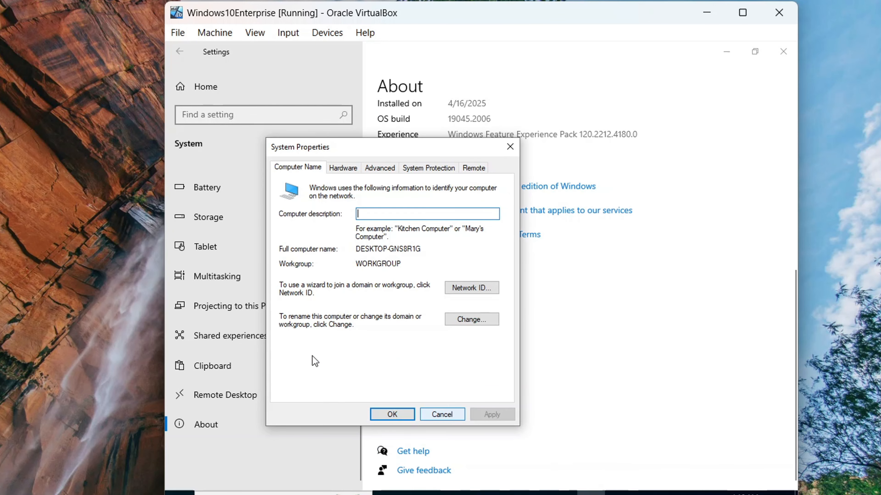
click(485, 319)
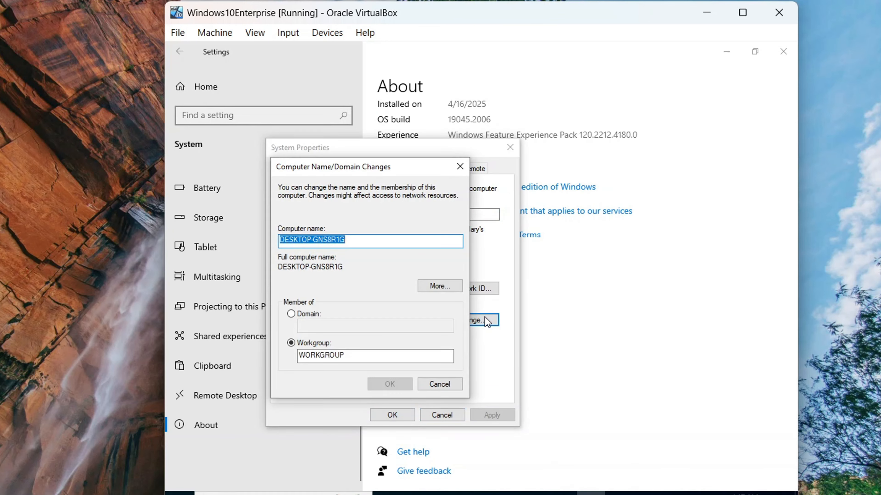
- Switch membership from WORKGROUP to domain shentech.local and submit the change
click(298, 314)
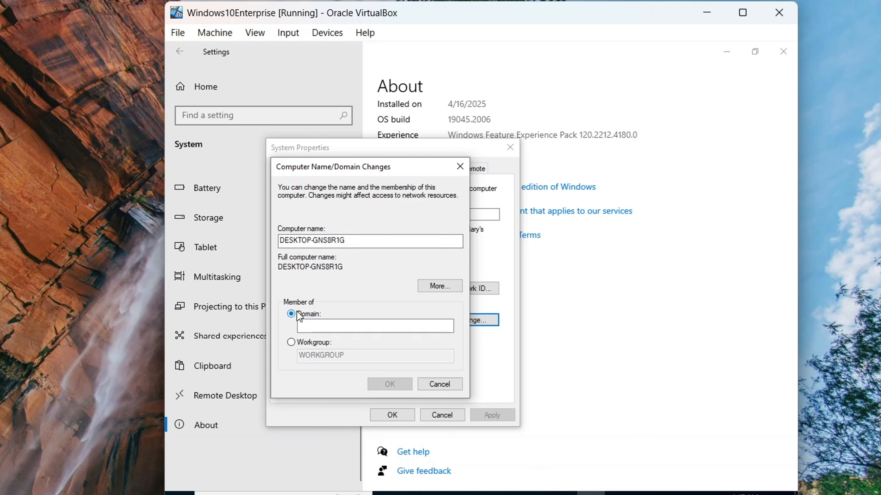
click(300, 326)
text(she)
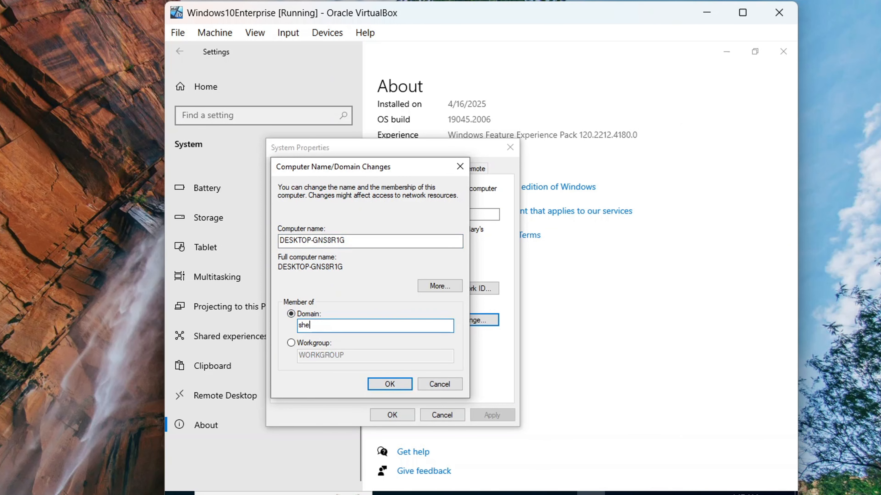
text(ntech.local)
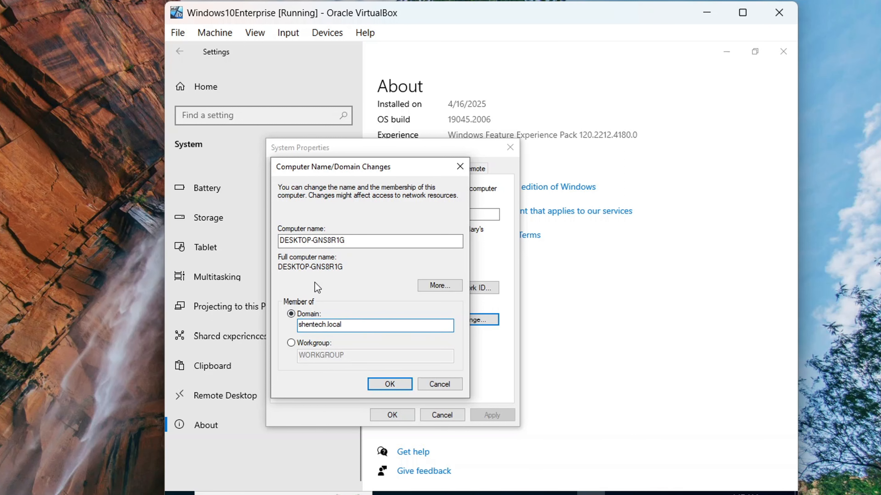
click(405, 385)
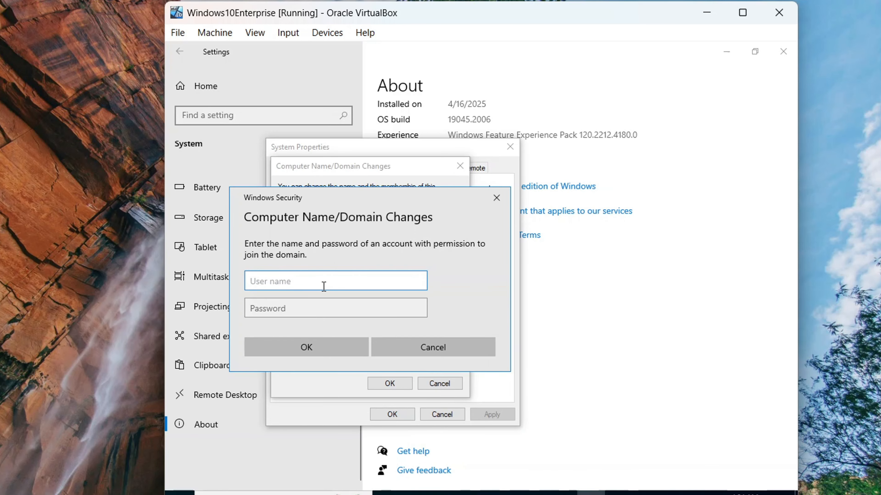
- Submit the domain administrator account name and password to join shentech.local
text(administrator)
click(304, 315)
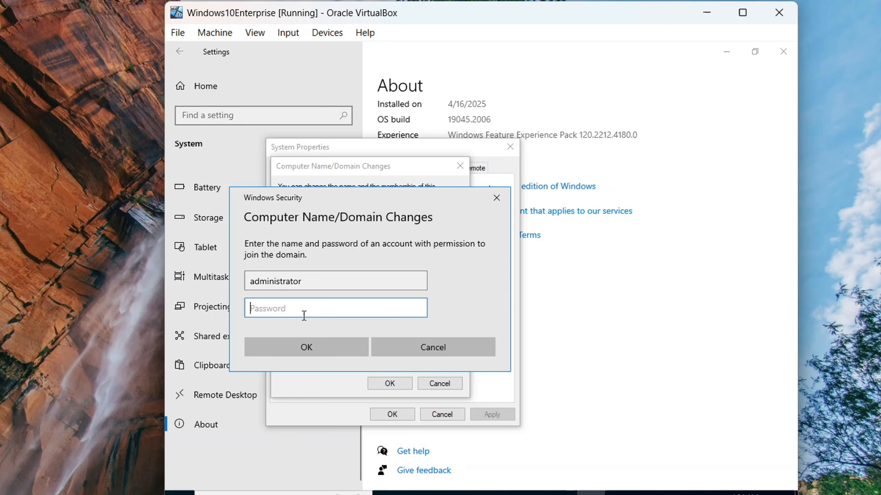
text(•••••••••••)
key(Return)
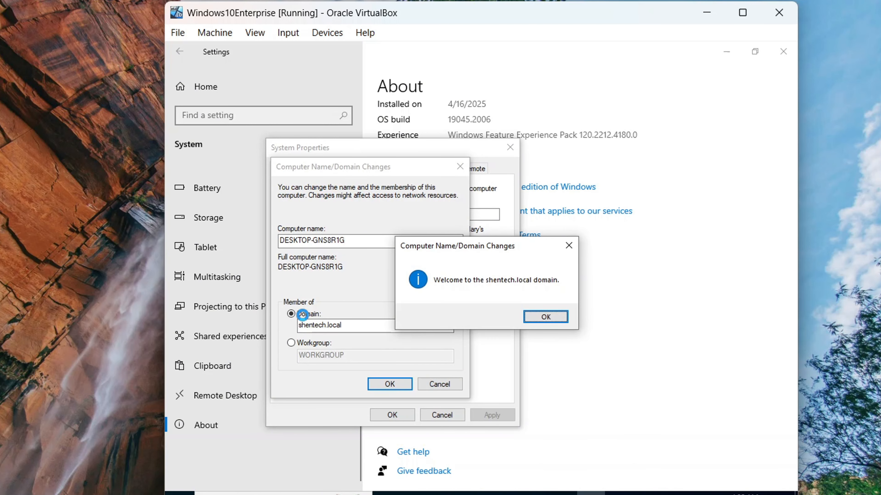
- Dismiss the domain welcome and restart notices, close System Properties, and restart the PC now
click(545, 317)
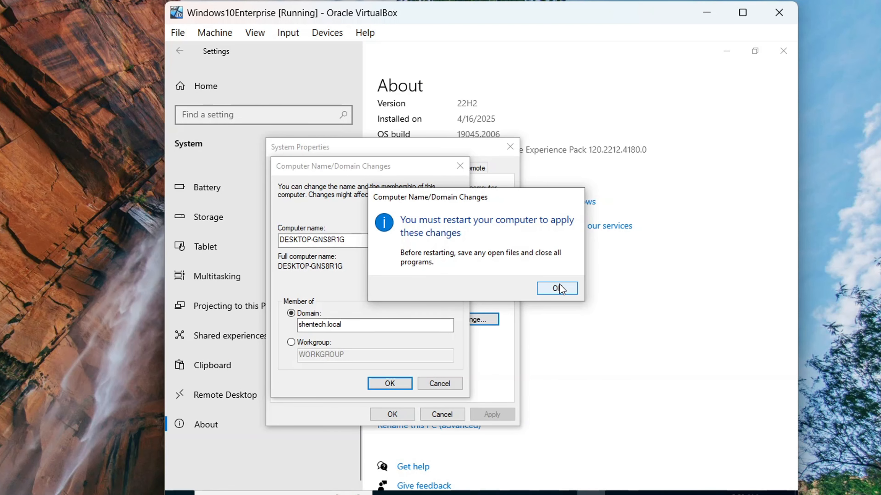
click(560, 289)
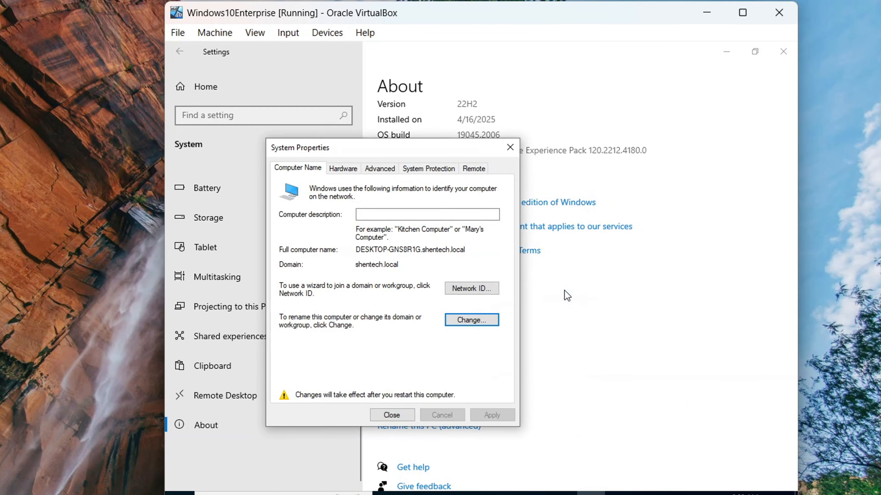
click(399, 418)
click(477, 283)
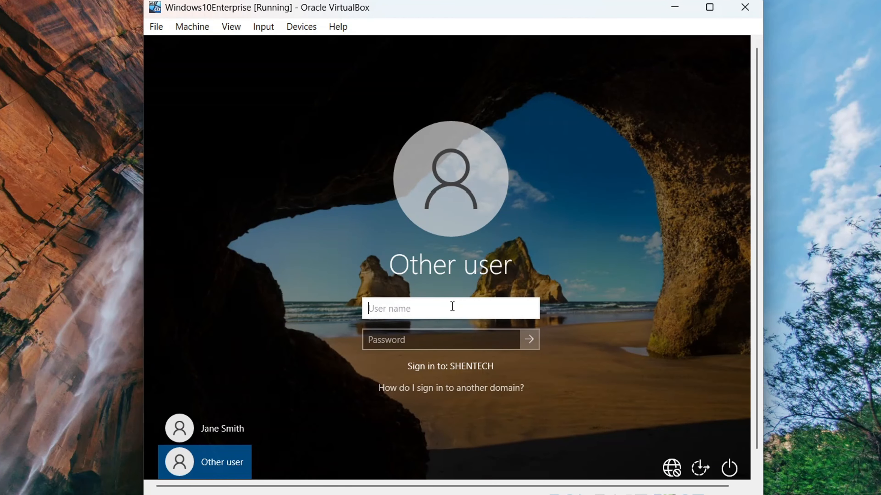
- Sign in to the restarted VM with a shentech domain user name and its password
text(shentech)
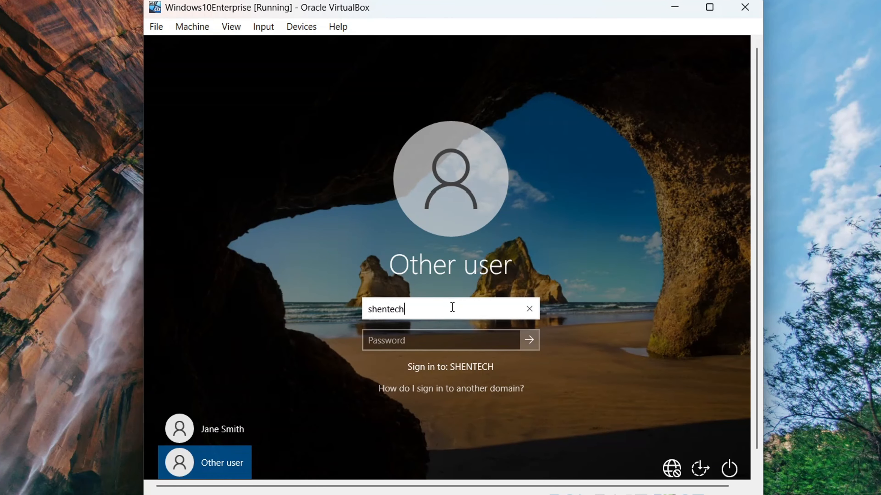
text(\)
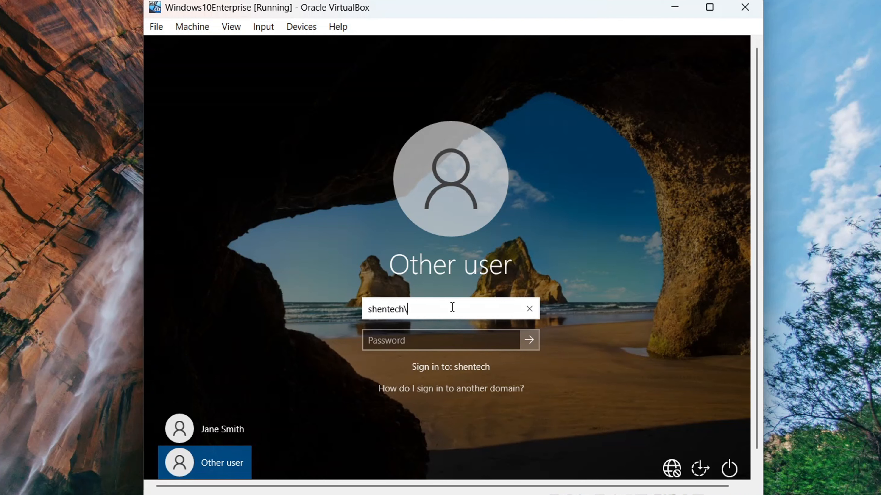
text(mike)
click(463, 331)
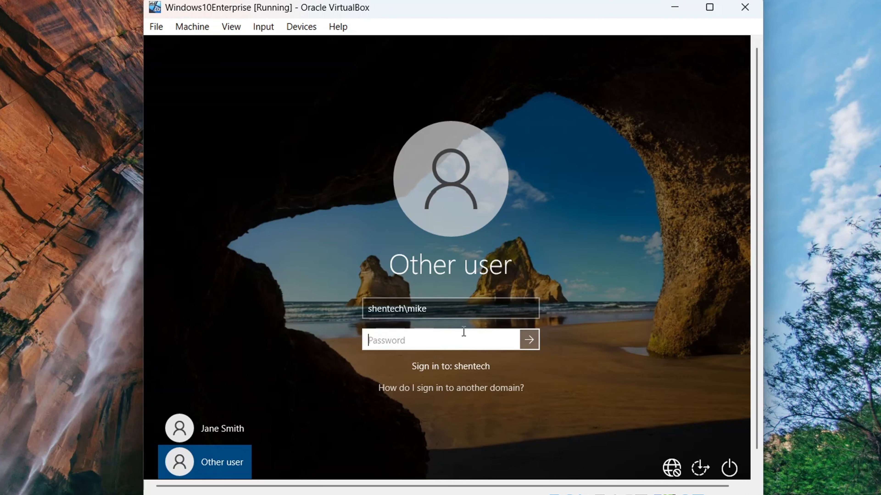
text(••••••••)
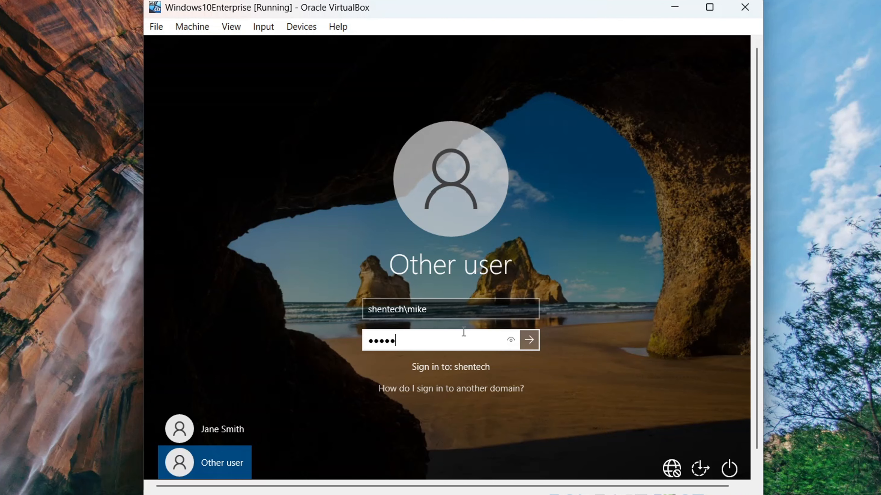
text(•)
key(Return)
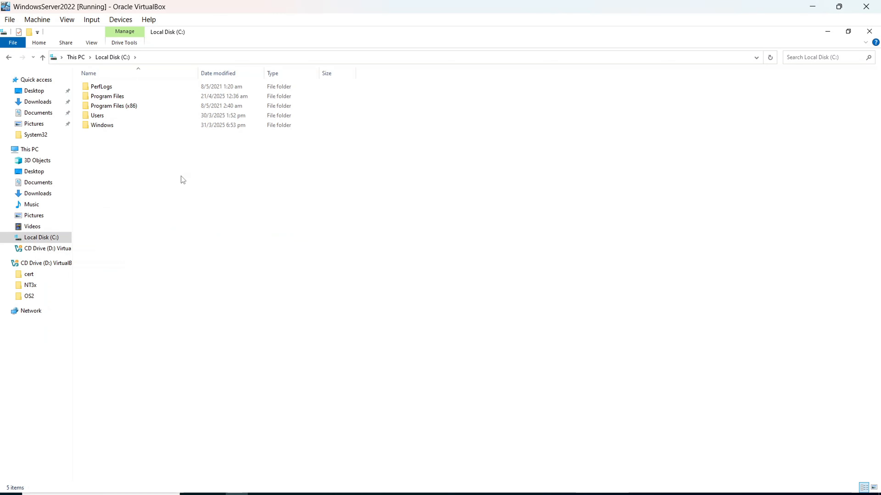
- Create a new folder named CompanyShares on Local Disk (C:)
right_click(181, 176)
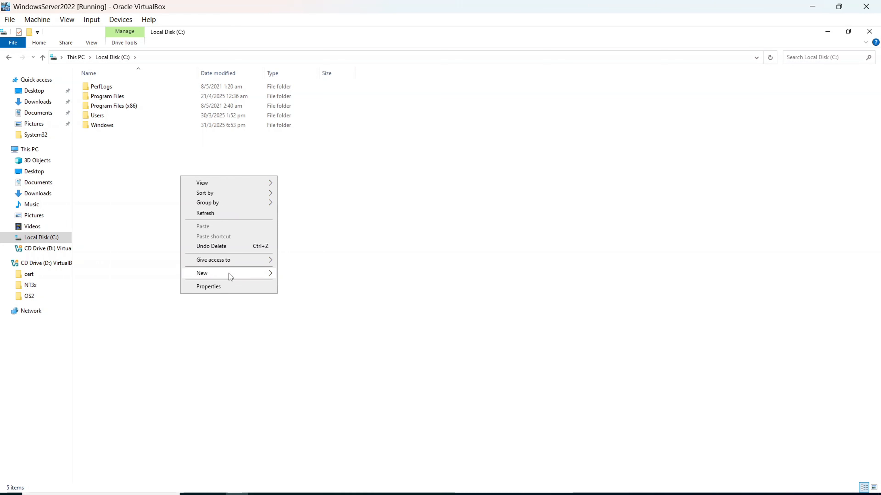
mouse_move(234, 275)
click(318, 275)
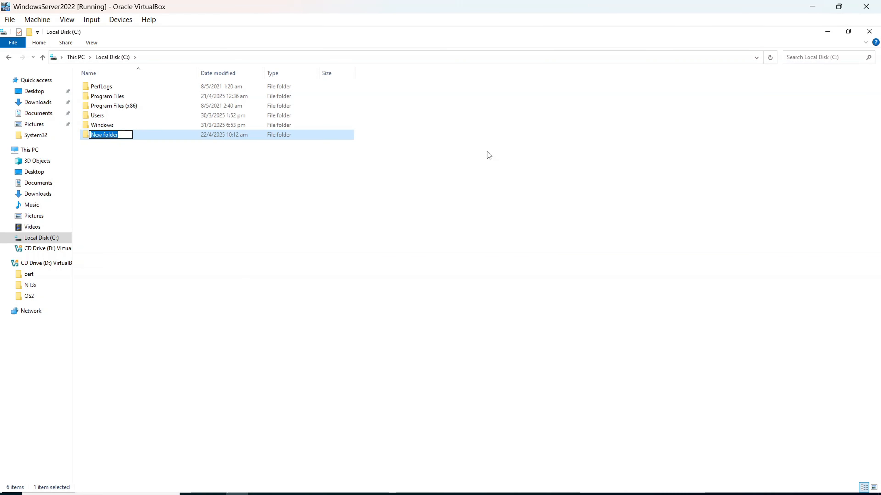
text(CompanyShares)
key(Return)
key(Return)
- Create a Finance folder inside CompanyShares and bring up its sharing properties
right_click(249, 195)
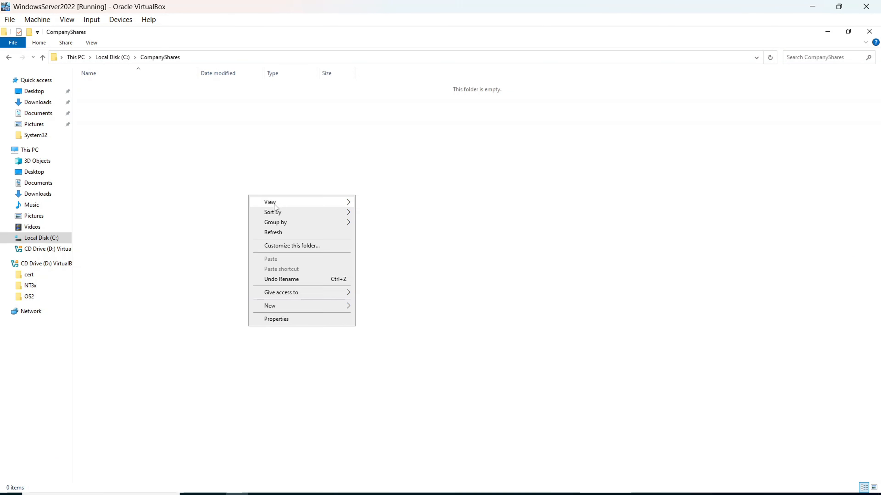
click(370, 306)
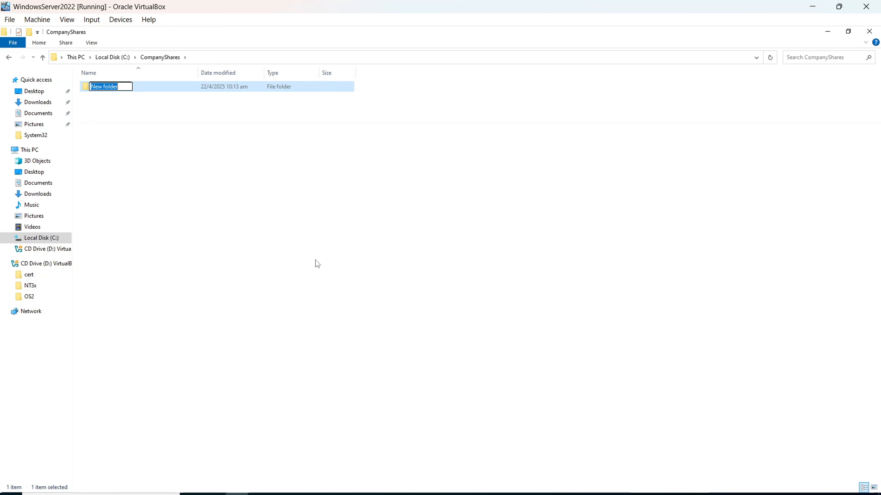
text(Finance)
key(Return)
right_click(139, 86)
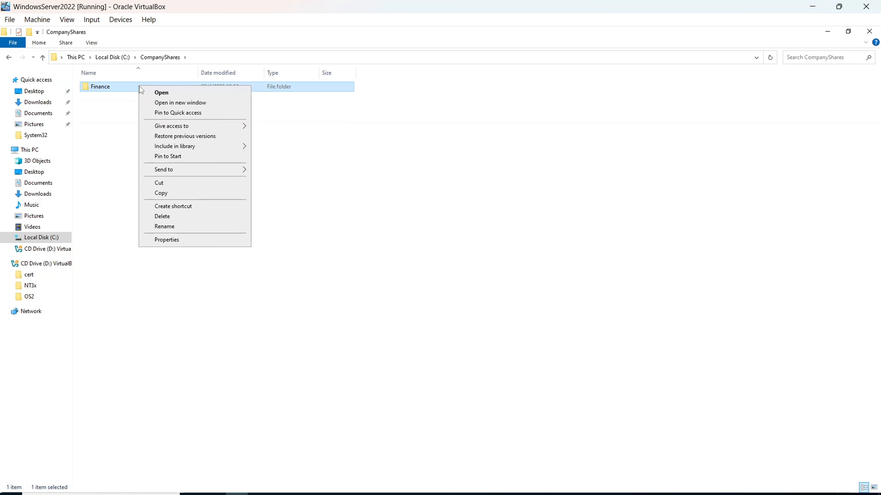
click(215, 240)
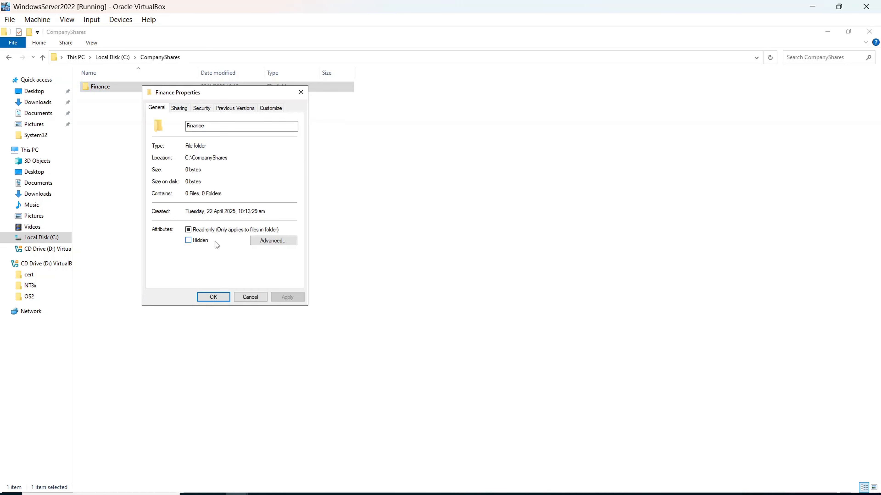
click(179, 107)
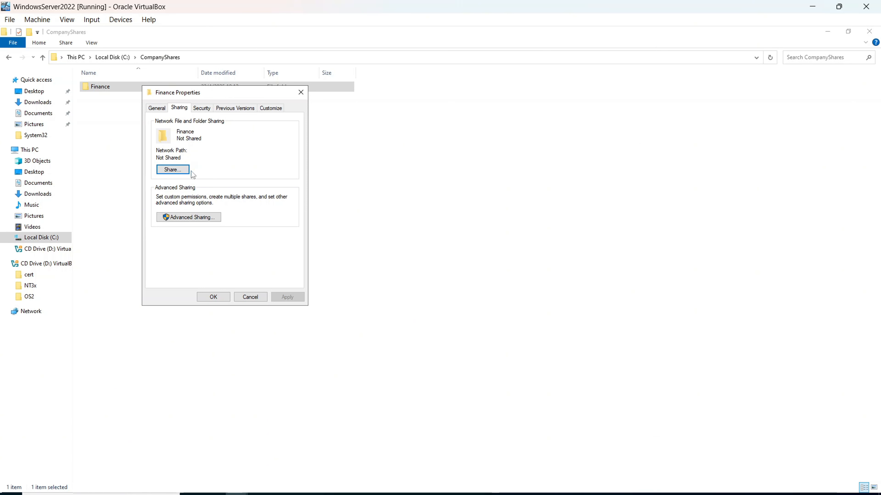
- Enable advanced sharing on the Finance folder with the share name Finance_Shared
click(208, 216)
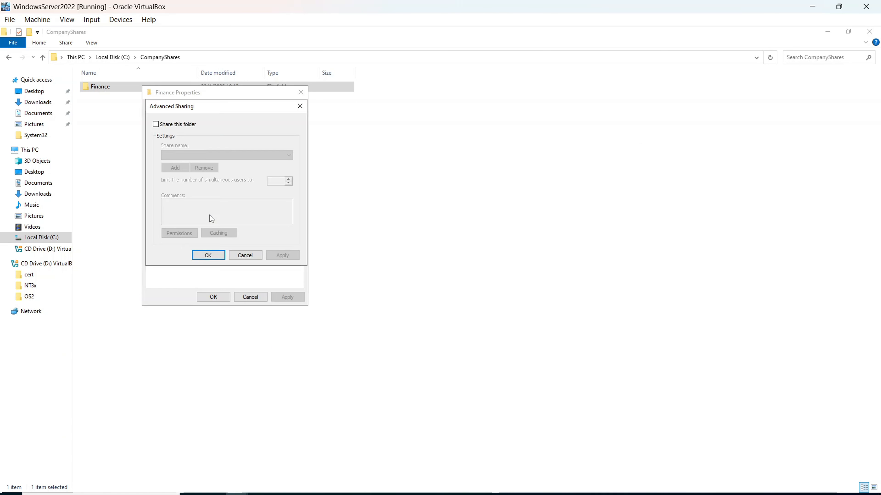
click(156, 123)
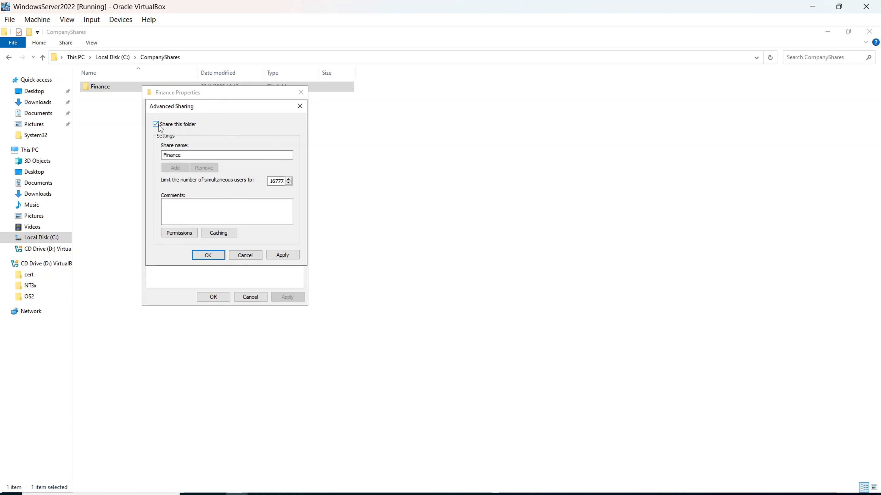
click(195, 155)
text(_)
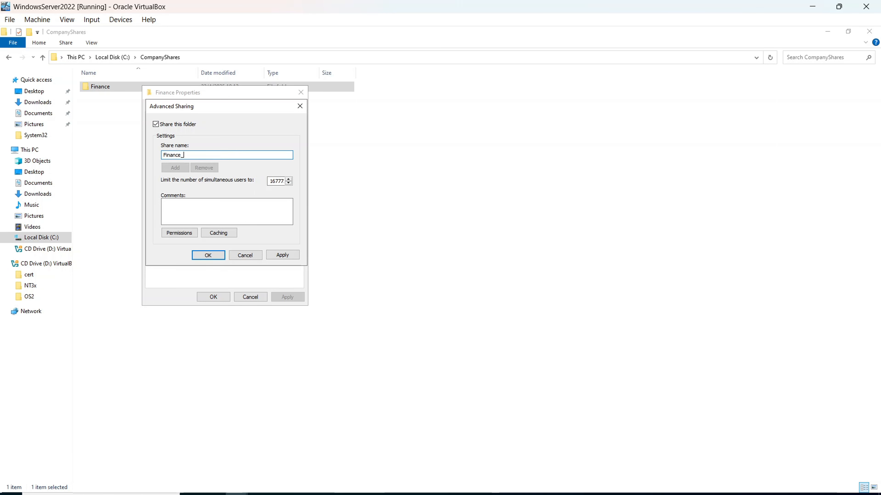
text(Shared)
- Replace Everyone with Finance Users at Full Control in the share permissions, then close the dialogs
click(183, 233)
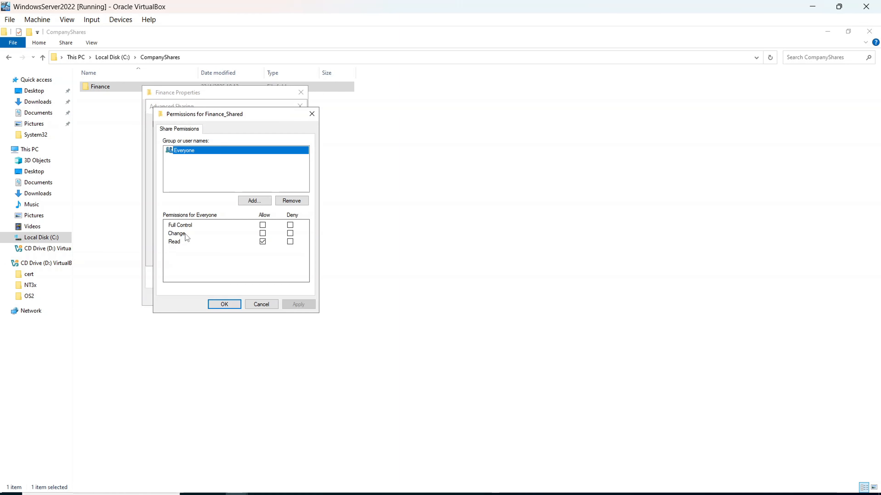
click(285, 200)
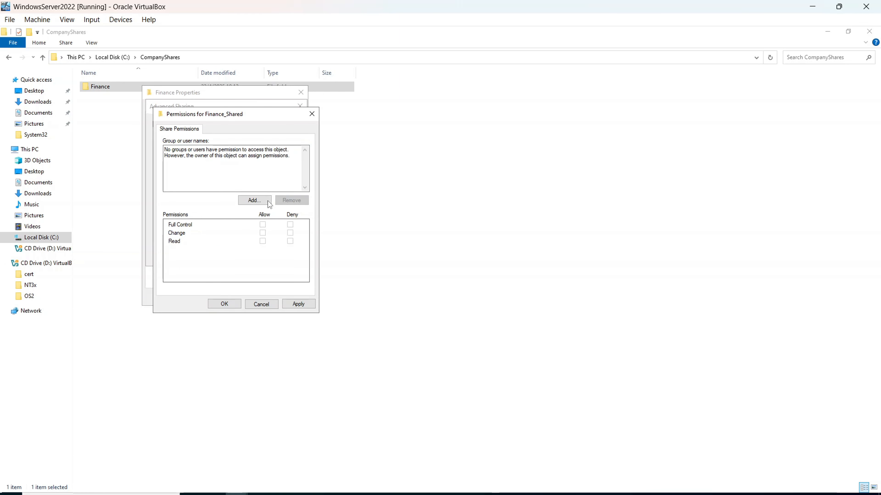
click(258, 201)
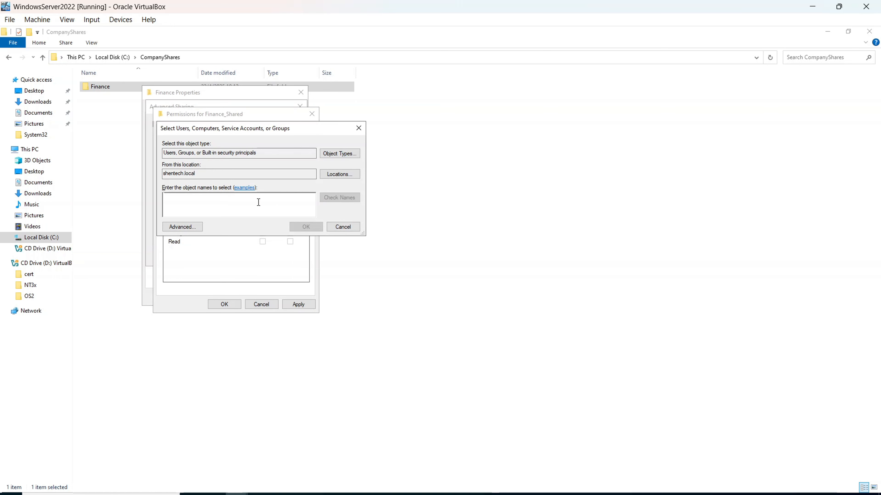
text(Finance Users)
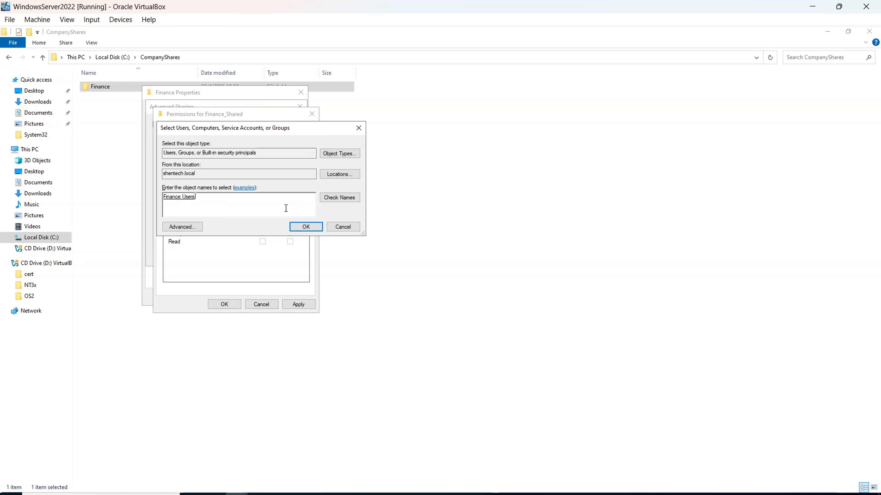
click(314, 229)
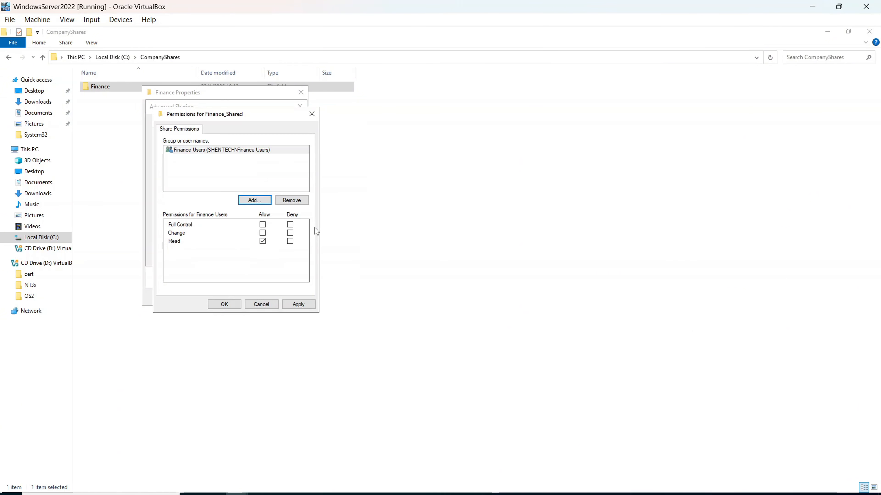
click(262, 225)
click(223, 305)
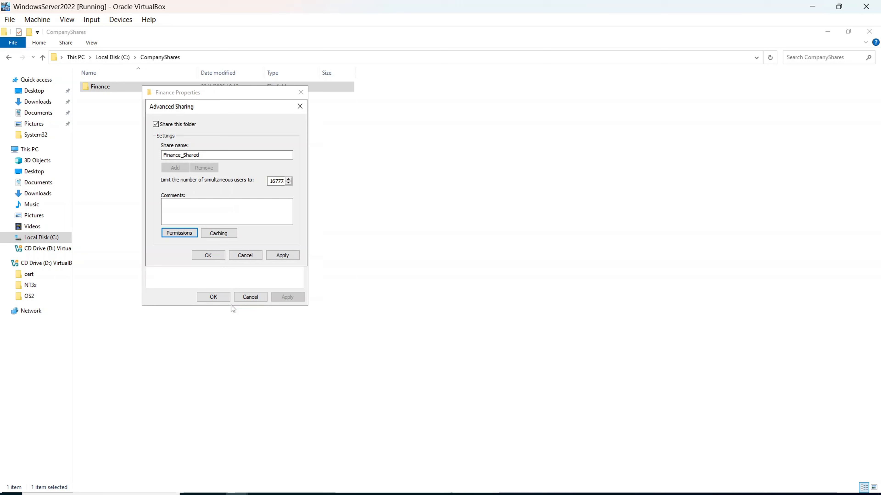
click(208, 255)
click(217, 295)
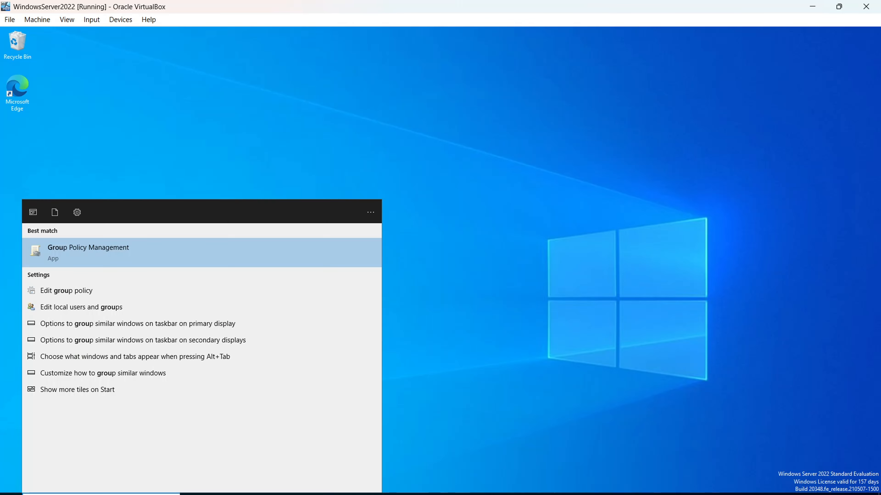
- Maximize Group Policy Management, expand Forest > Domains > shentech.local, and create a GPO linked to Finance
click(130, 259)
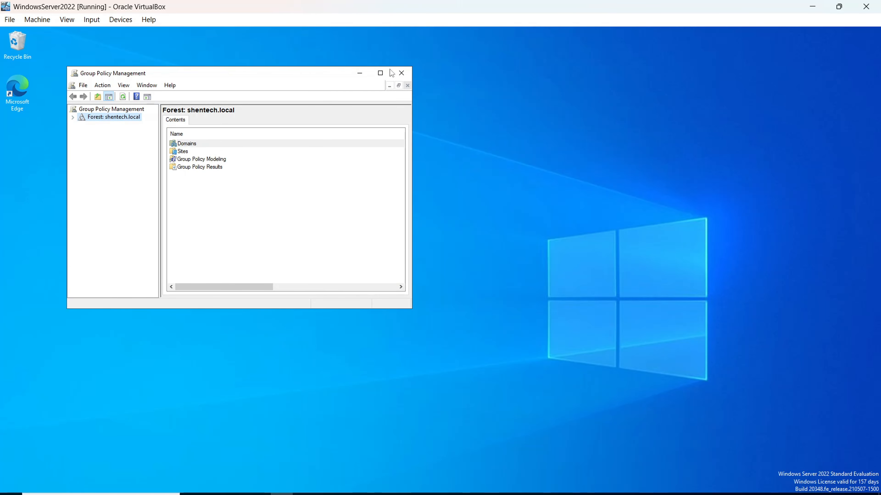
click(380, 73)
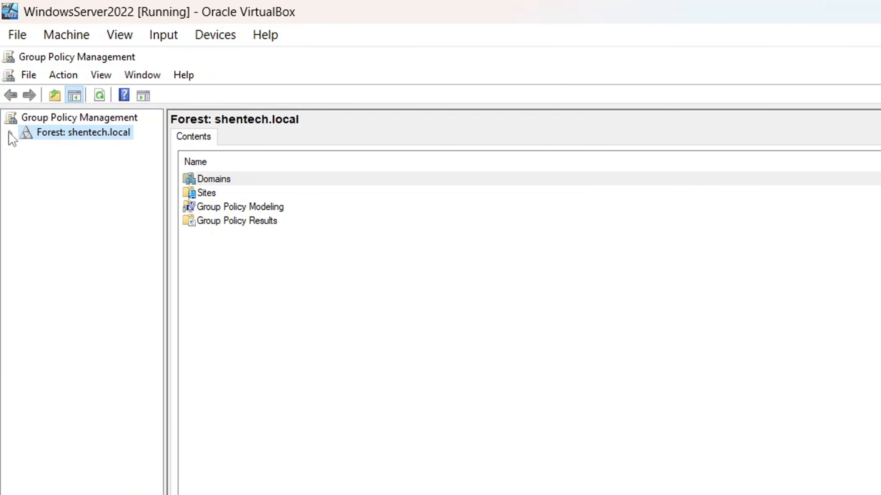
click(9, 133)
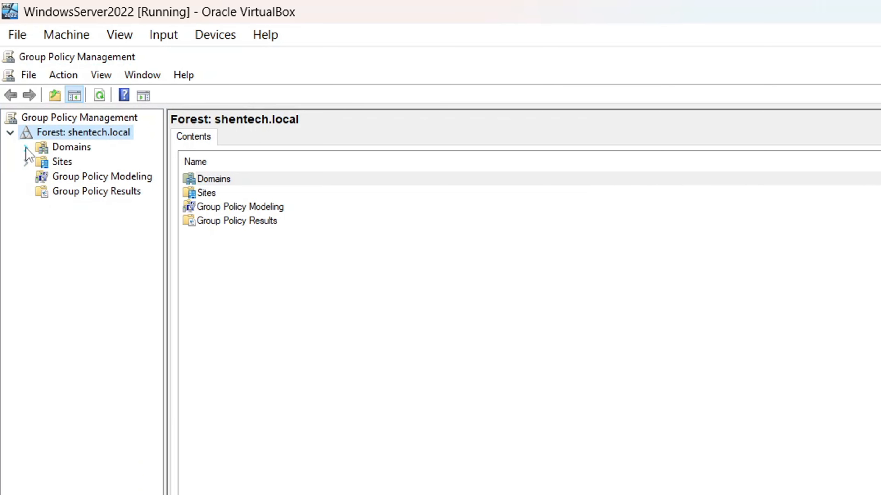
click(26, 148)
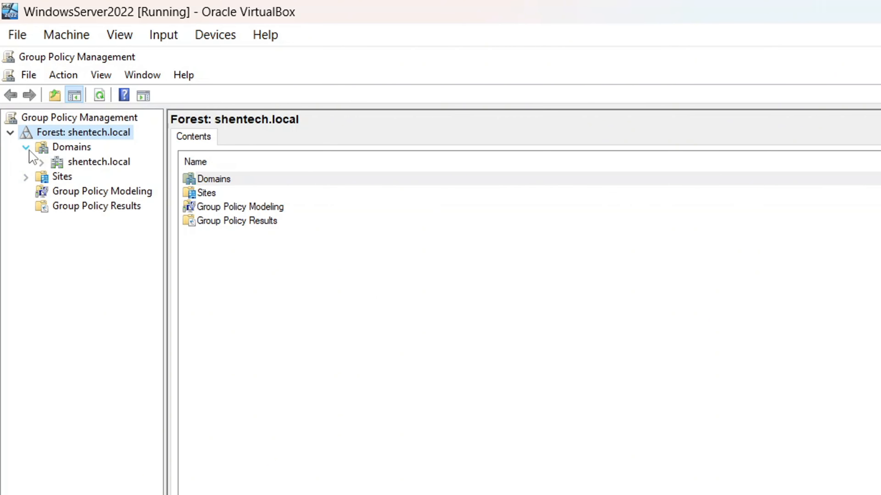
click(41, 162)
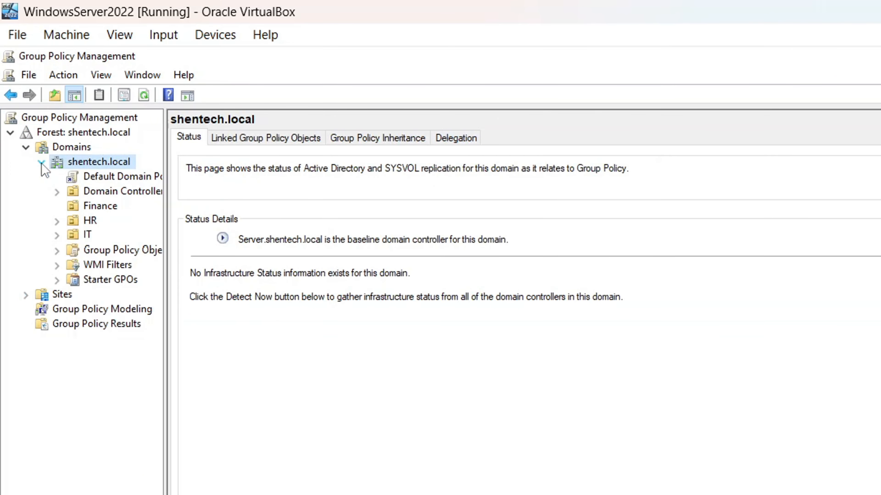
right_click(91, 210)
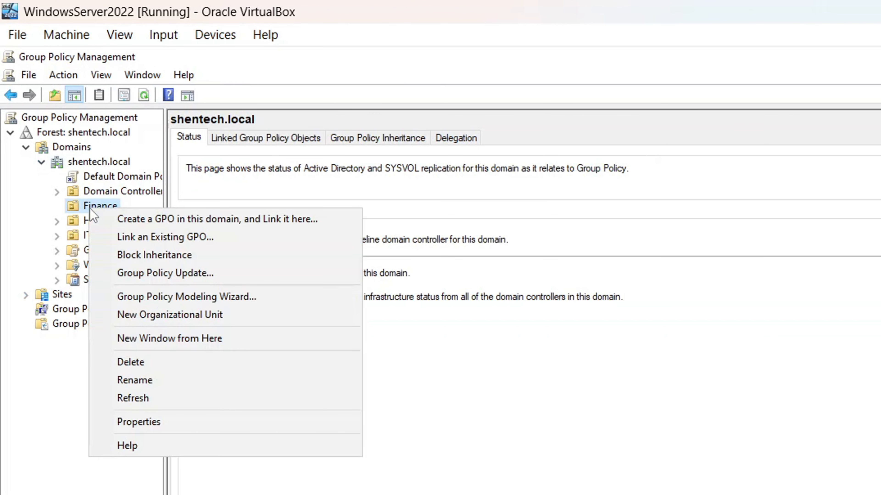
click(115, 219)
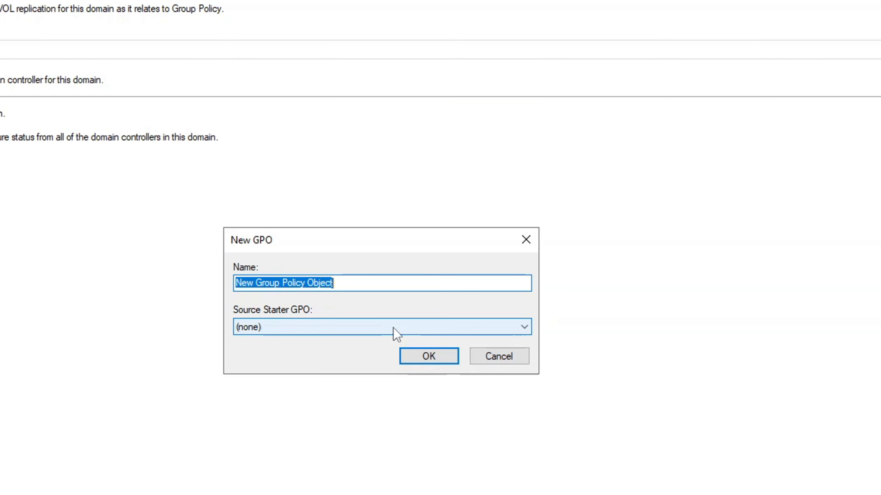
- Create the new GPO under the name 'Finance Shared Folder'
text(Finan)
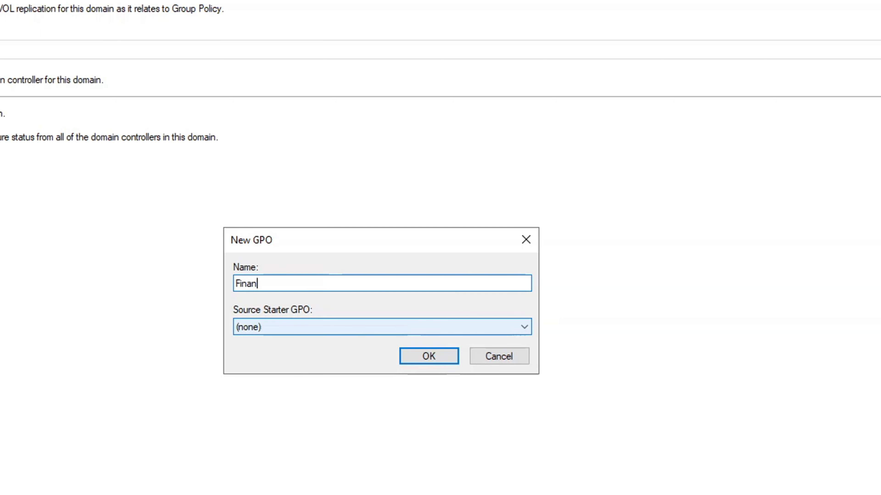
text(ce Shared F)
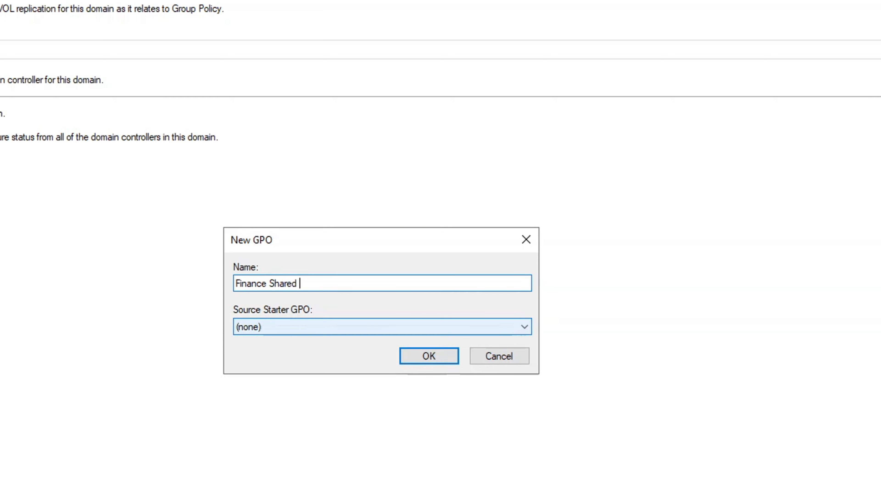
text(older)
click(455, 350)
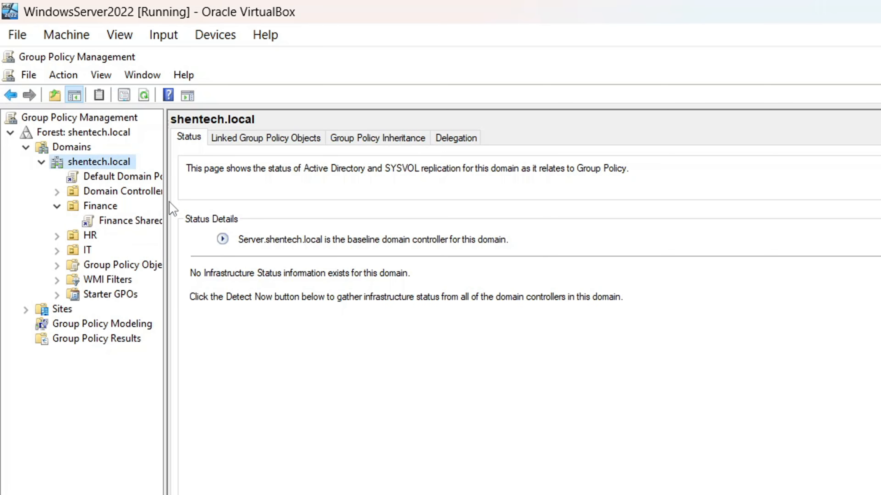
drag(165, 200, 244, 199)
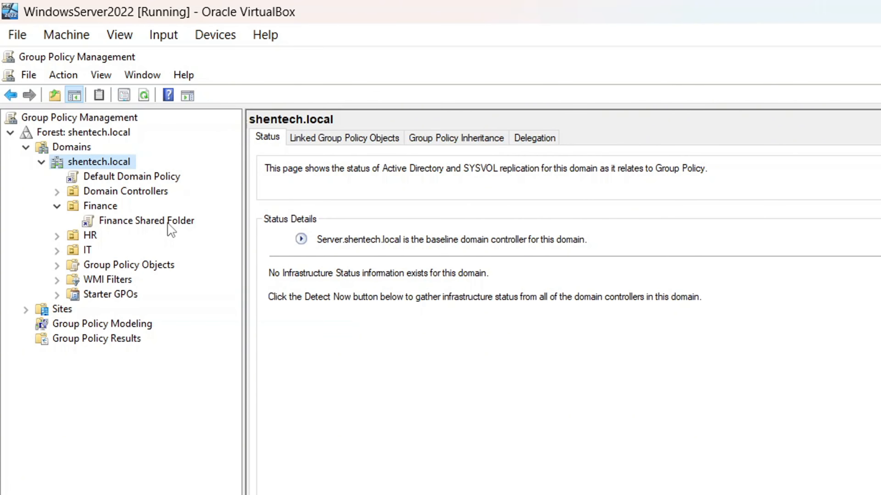
- Edit the Finance Shared Folder GPO down to User Configuration > Preferences > Windows Settings > Drive Maps
right_click(170, 228)
click(199, 233)
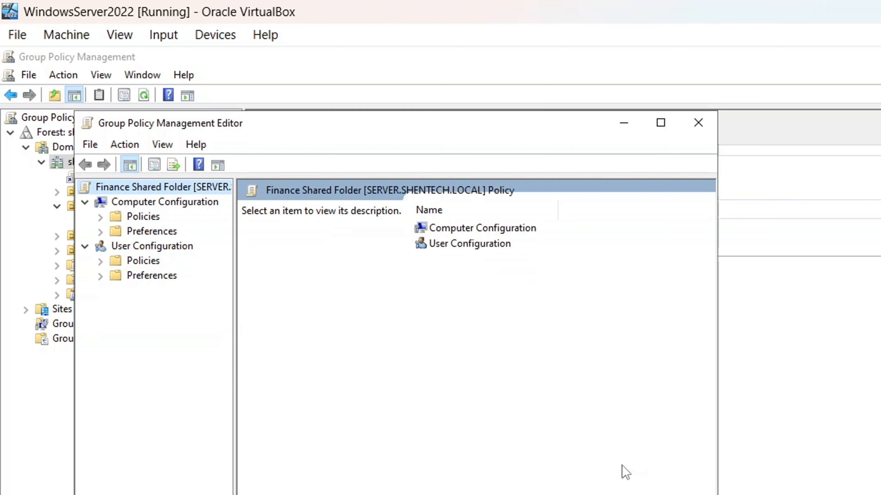
click(478, 247)
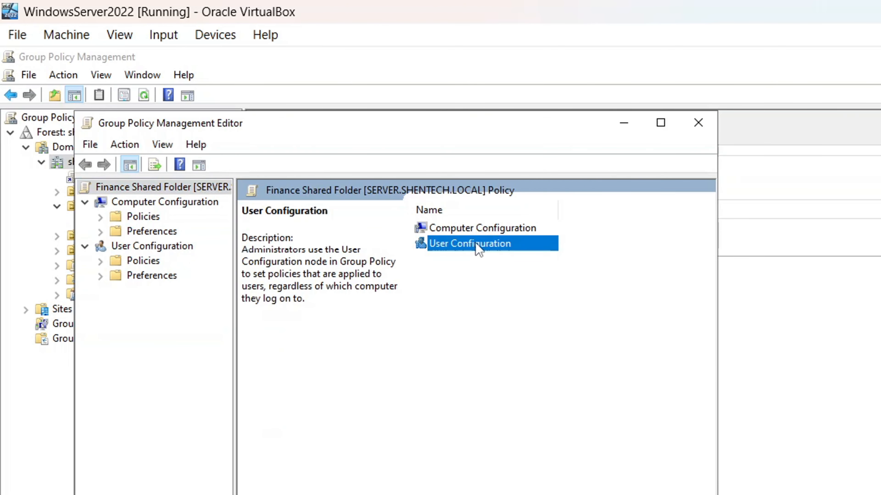
double_click(477, 244)
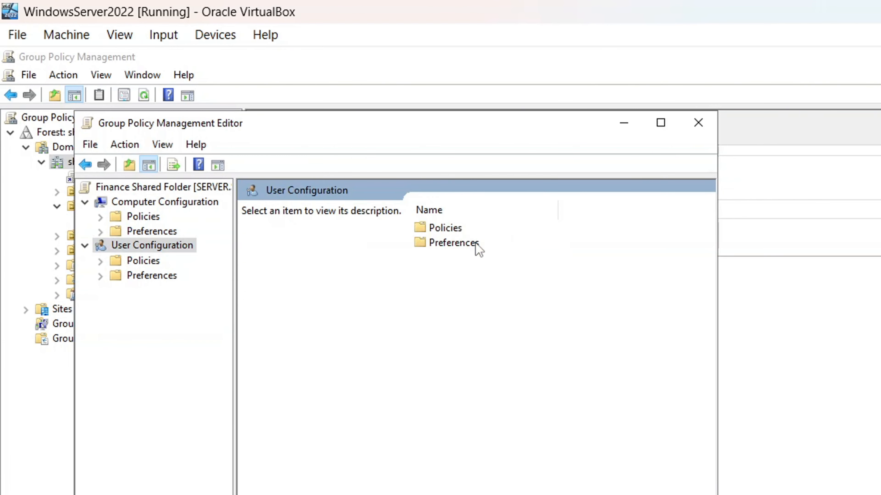
double_click(474, 245)
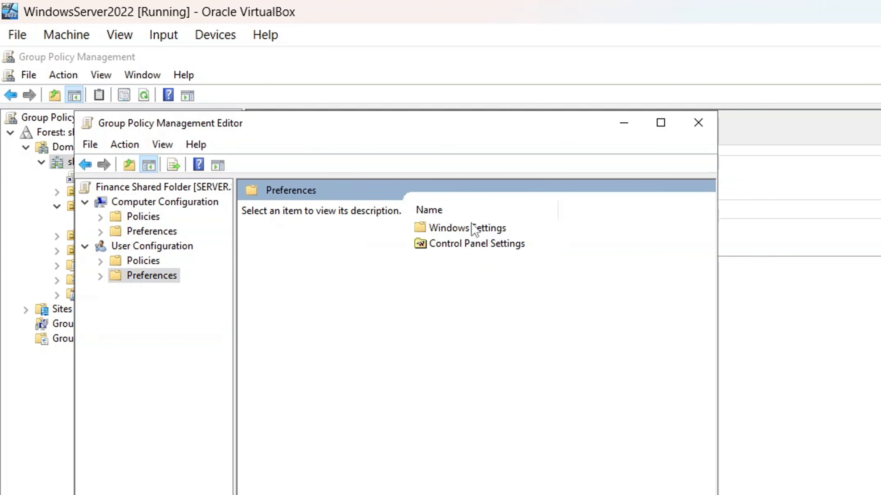
double_click(475, 230)
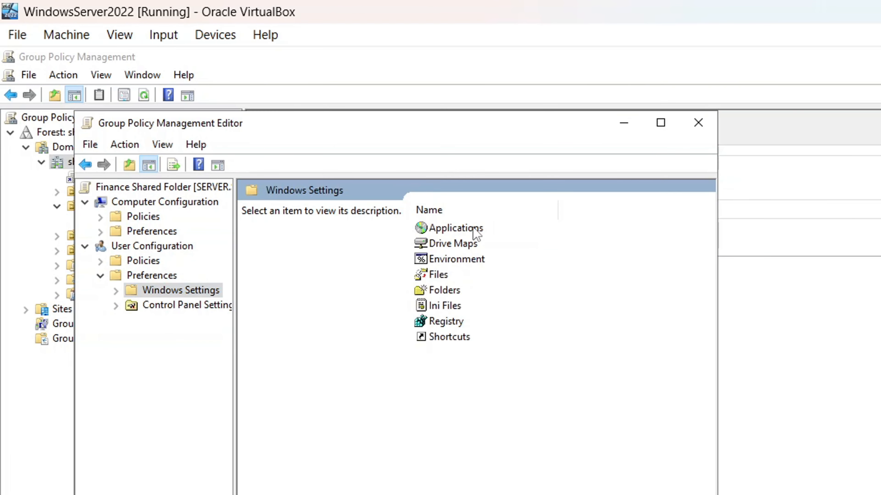
double_click(465, 245)
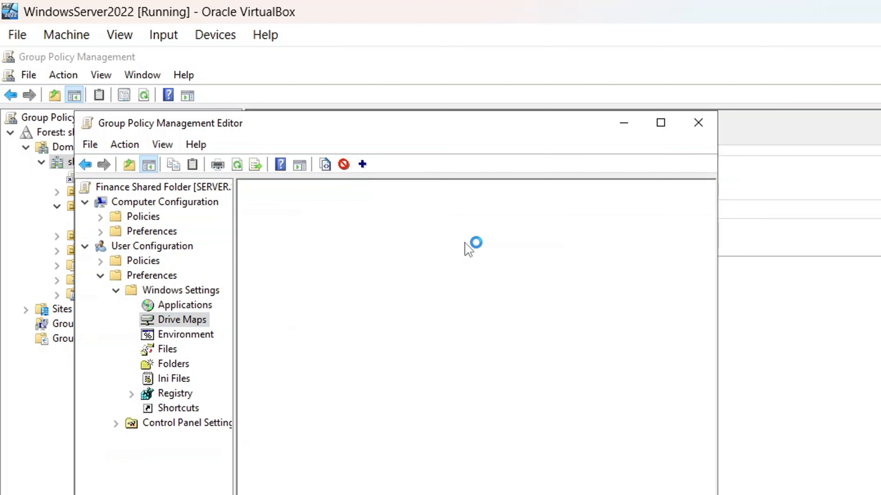
- Add a mapped drive to \\Server\Finance_Shared labelled 'Finance Shared Drive' on letter F:
right_click(565, 356)
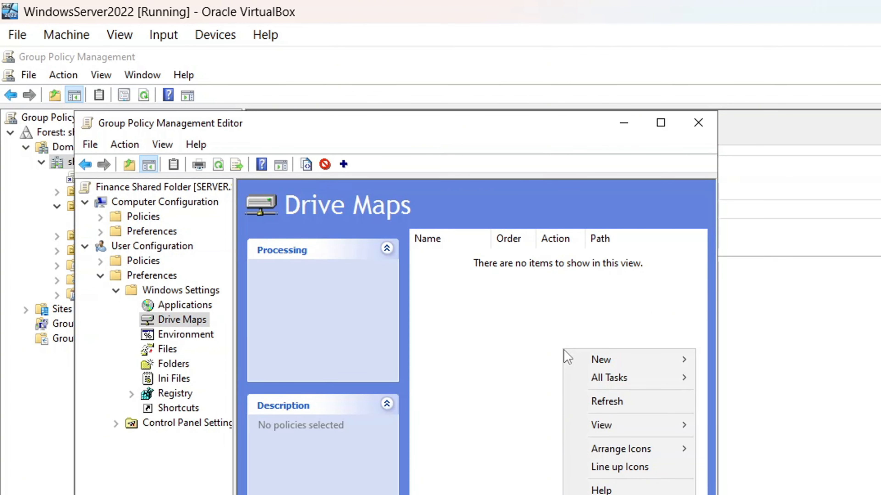
mouse_move(600, 361)
click(744, 359)
text(\\)
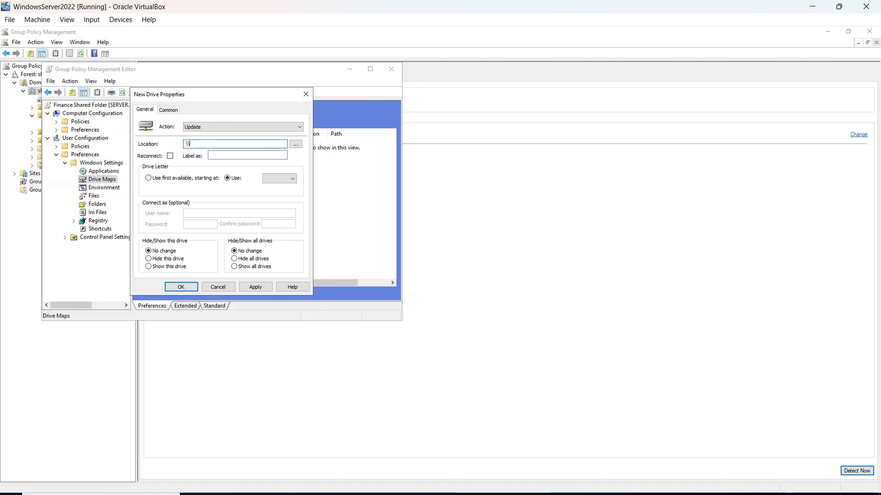
text(Server\Finance_Shared)
click(236, 155)
text(Fin)
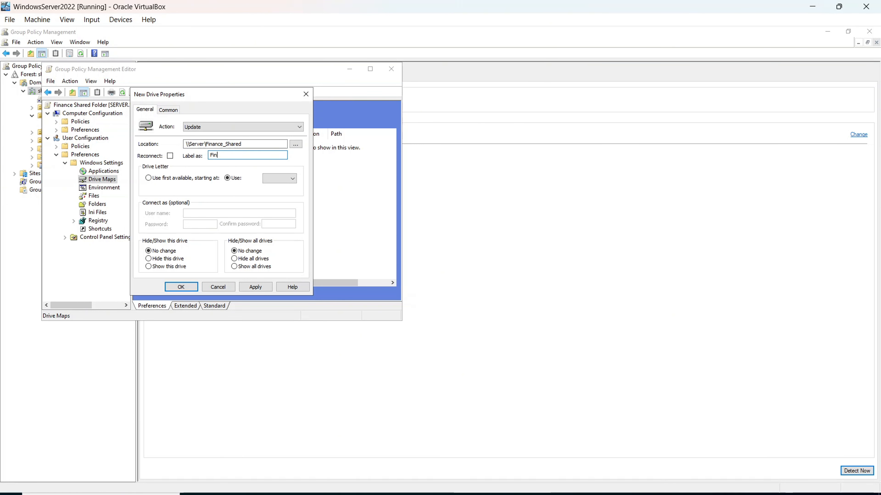
text(ance Sgared)
key(BackSpace)
key(BackSpace)
key(BackSpace)
key(BackSpace)
text(hared Dr)
click(292, 178)
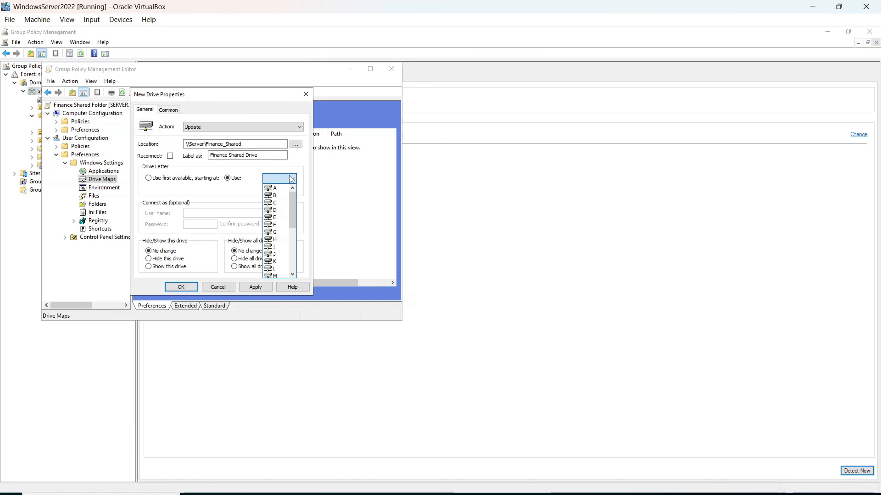
click(273, 224)
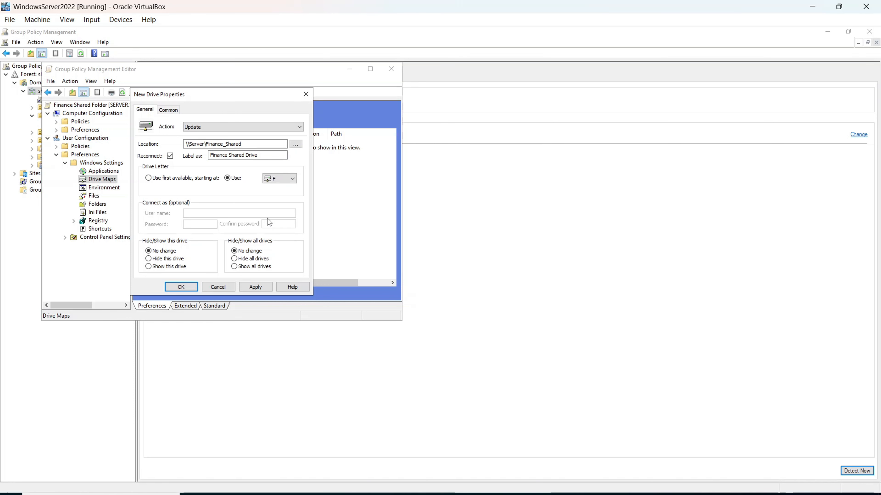
- Turn on item-level targeting for the new drive map and bring up its targeting rules
click(166, 110)
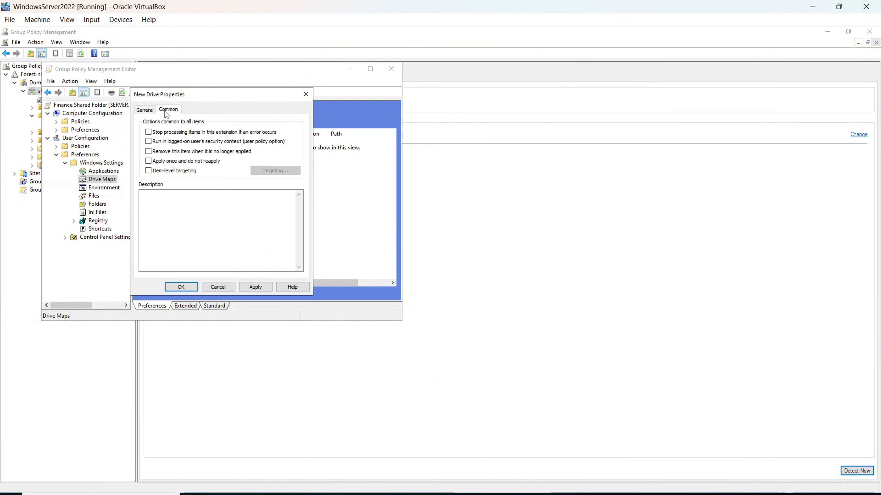
click(148, 171)
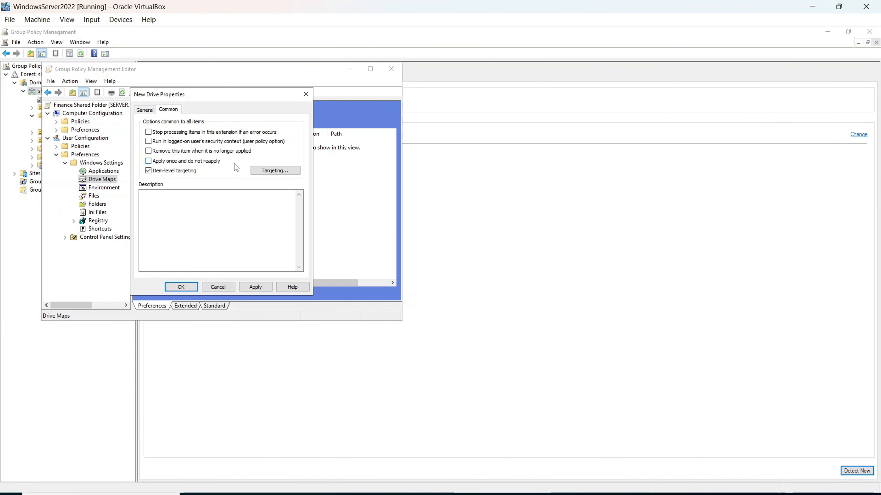
click(266, 171)
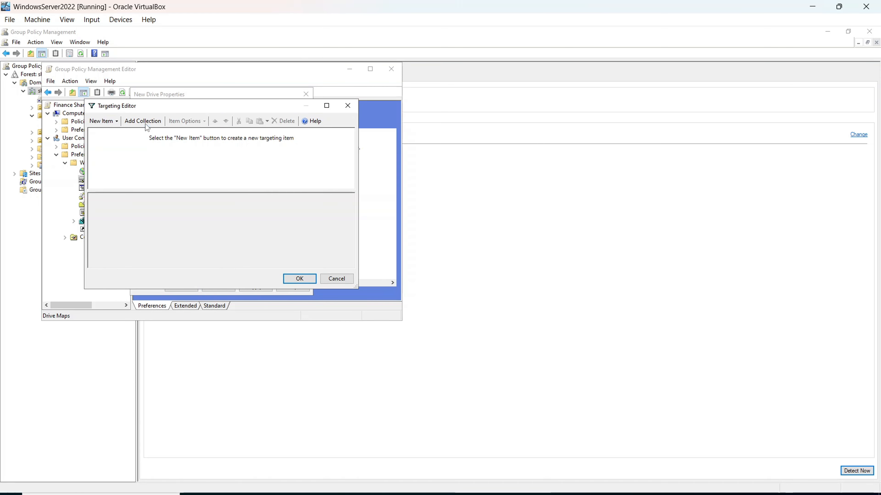
- Add a Security Group targeting rule for Finance Users and save the F: drive mapping
click(104, 121)
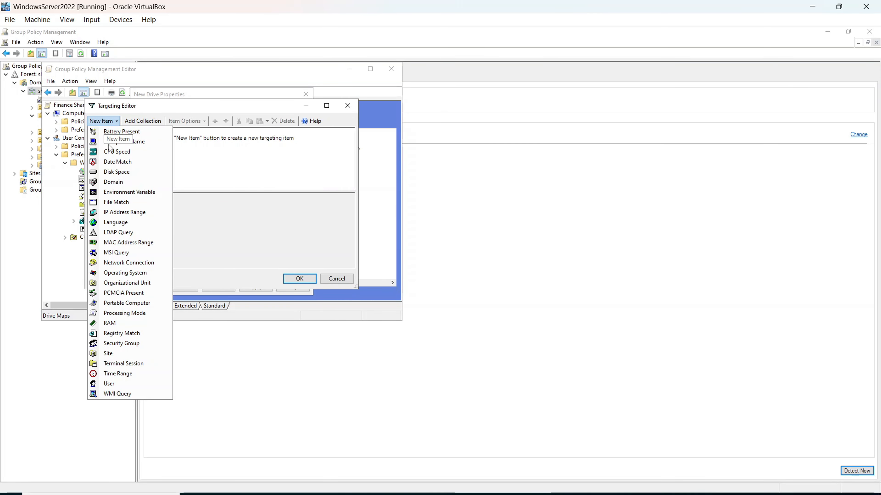
click(122, 343)
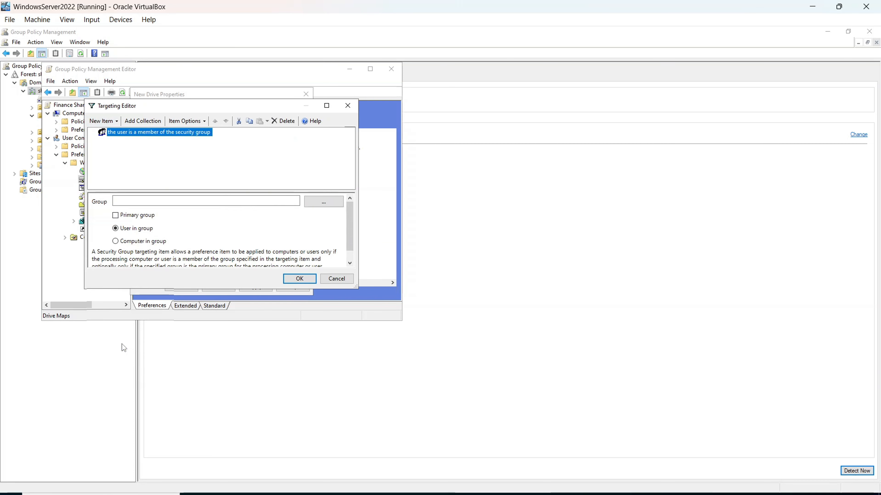
click(193, 202)
text(Finance Users)
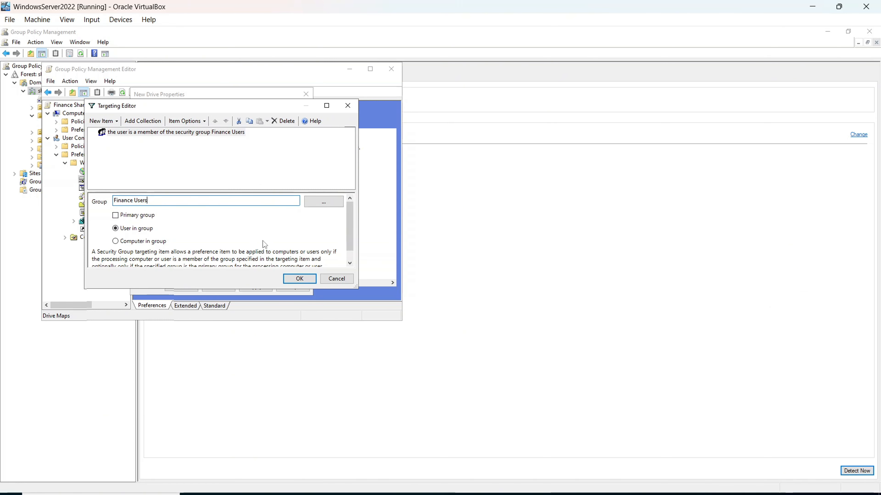
click(309, 283)
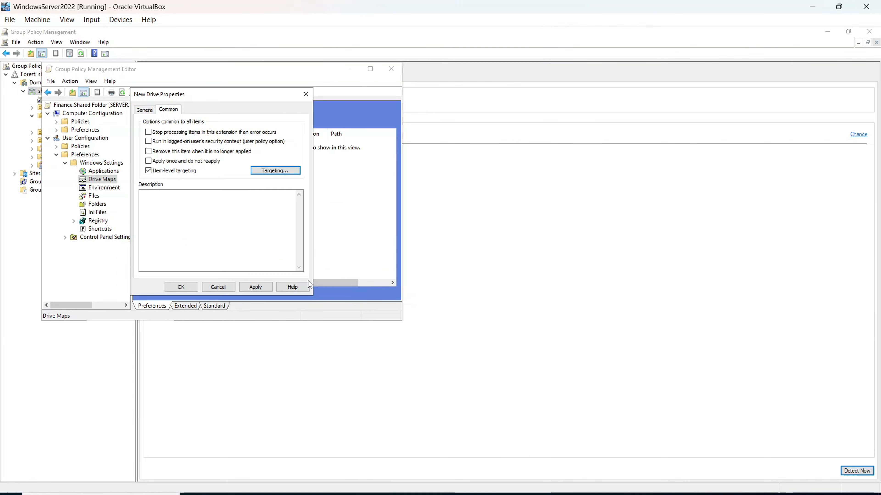
click(181, 288)
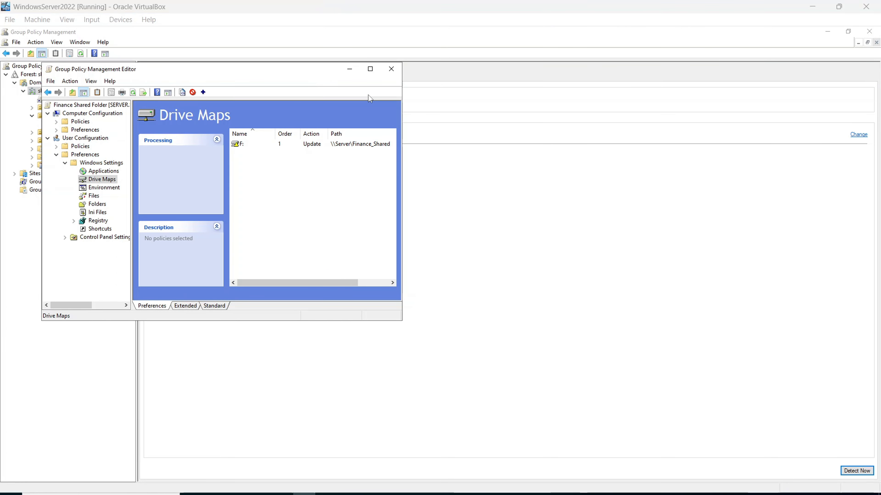
- Minimize the Group Policy windows and launch Active Directory Users and Computers from Windows Administrative Tools
click(351, 69)
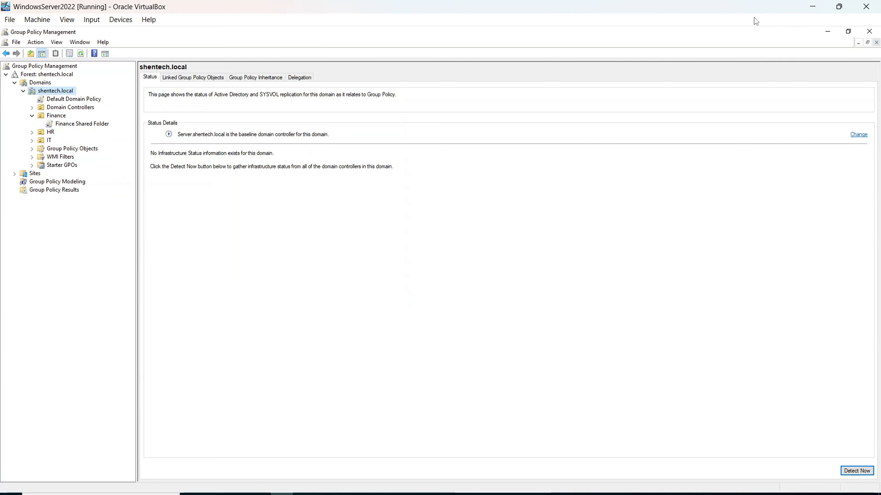
click(858, 43)
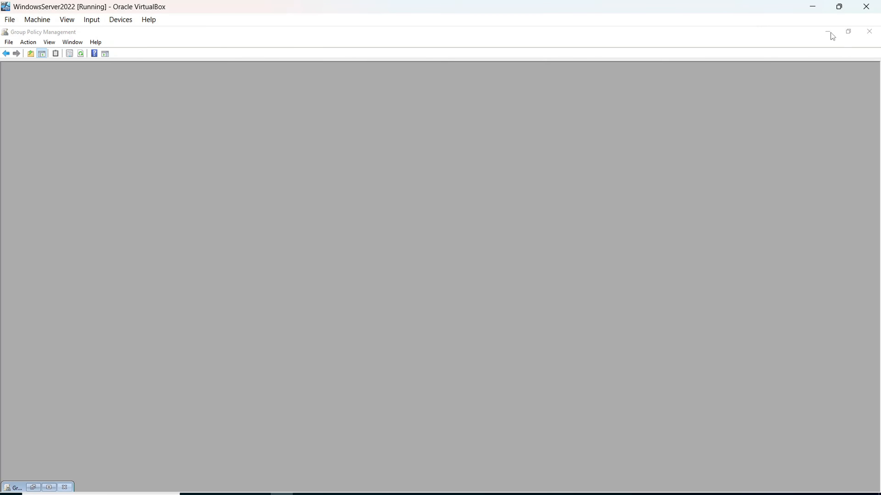
click(830, 32)
click(101, 494)
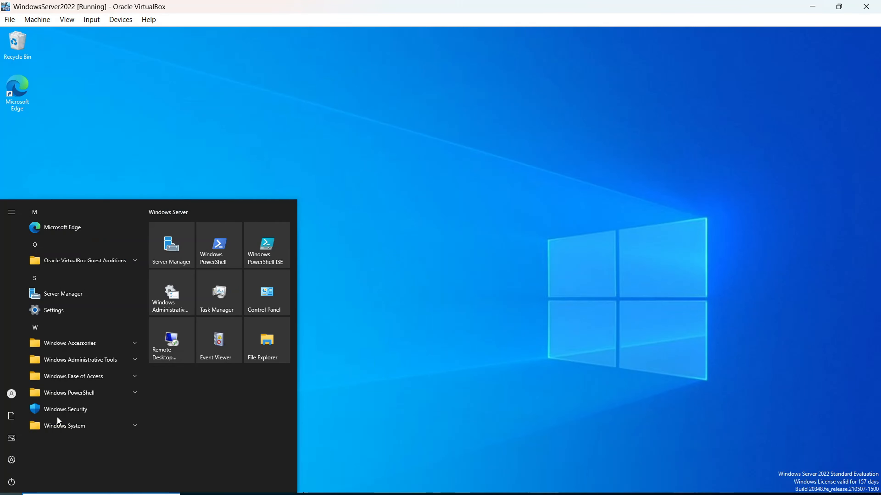
click(102, 359)
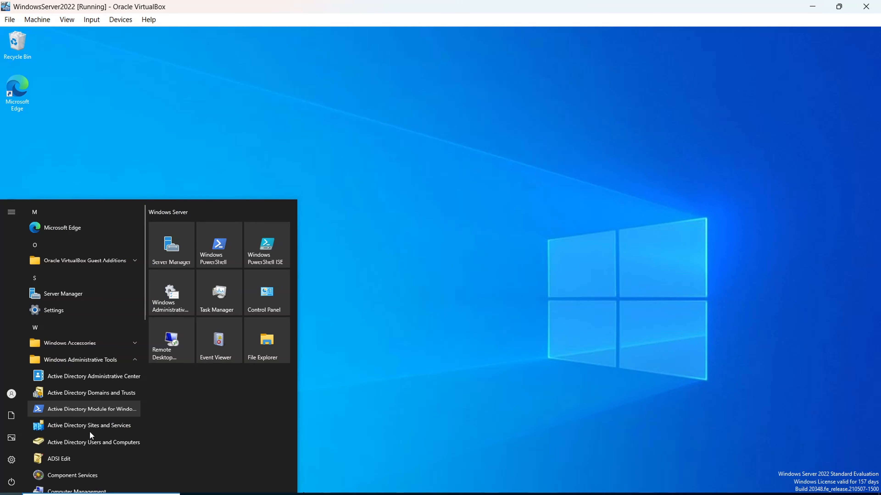
click(89, 442)
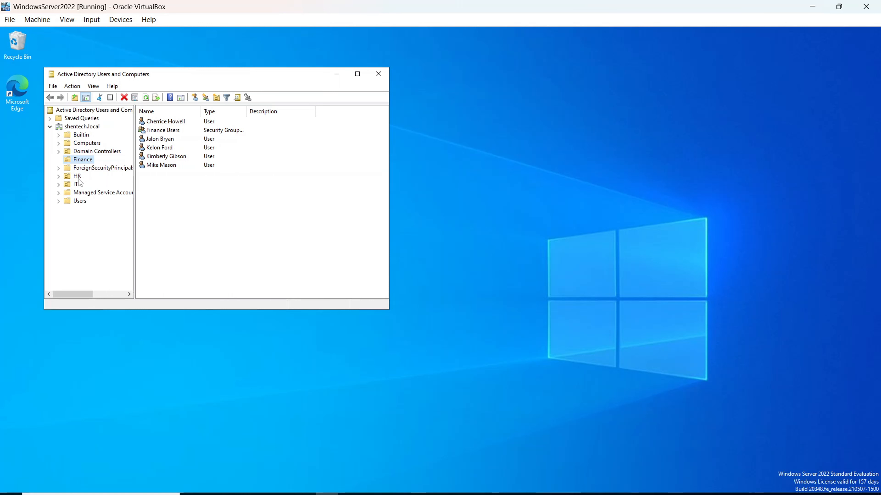
- Review the Finance Users group's members, pick the test user, and close the group properties
double_click(175, 131)
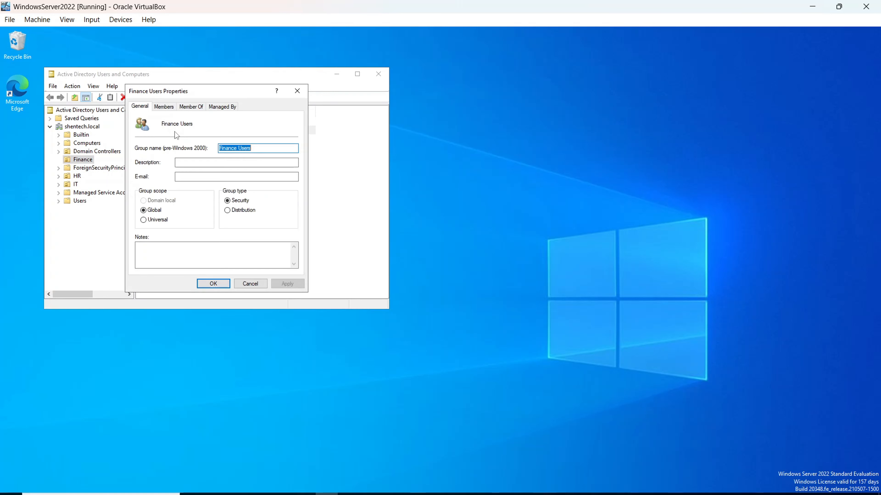
click(171, 107)
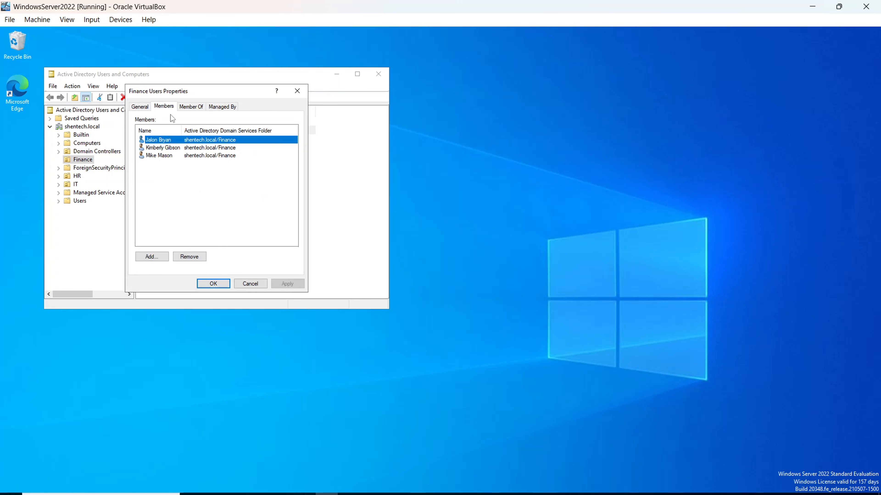
click(180, 156)
click(214, 284)
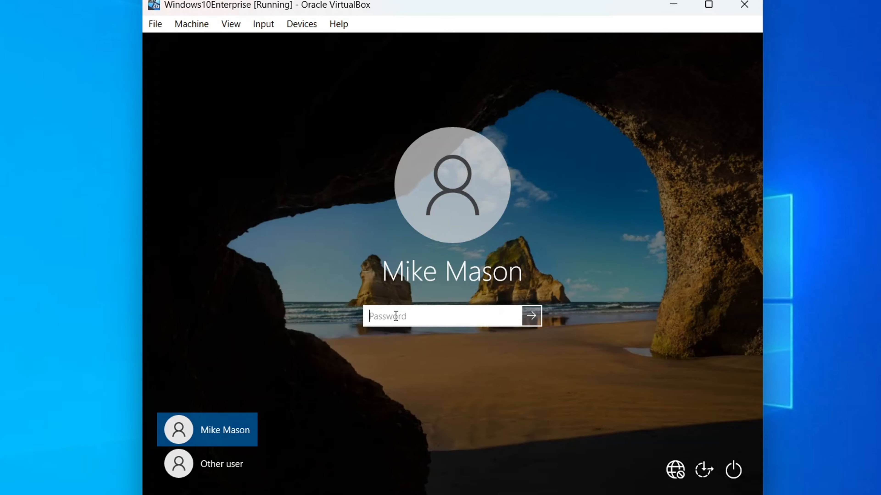
- Sign in on the Windows 10 VM and open Finance Shared Drive (F:) from This PC
text(*****)
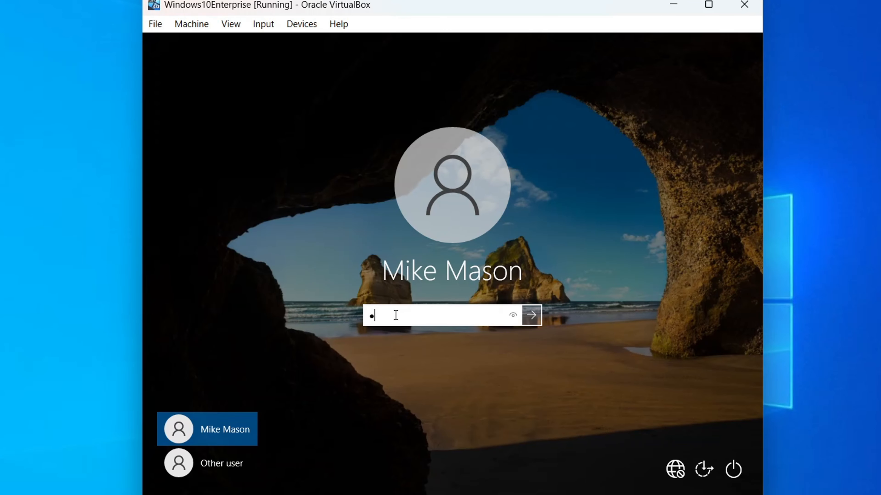
text(****)
key(Return)
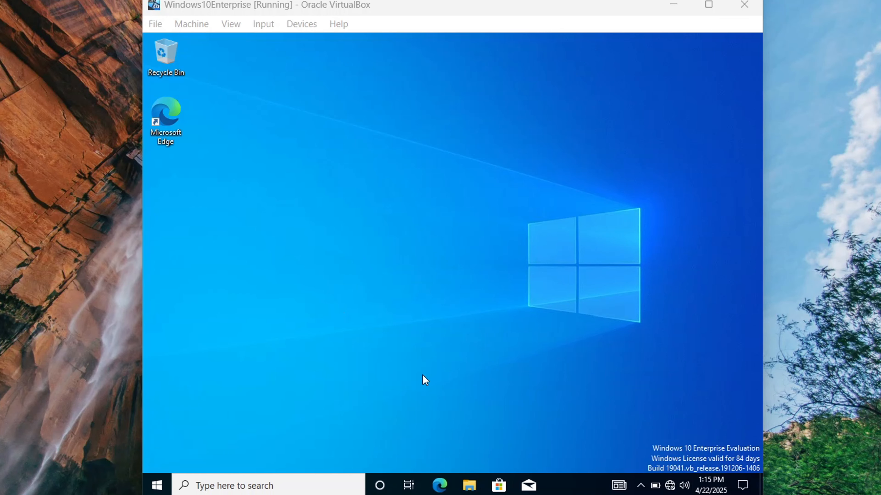
click(468, 485)
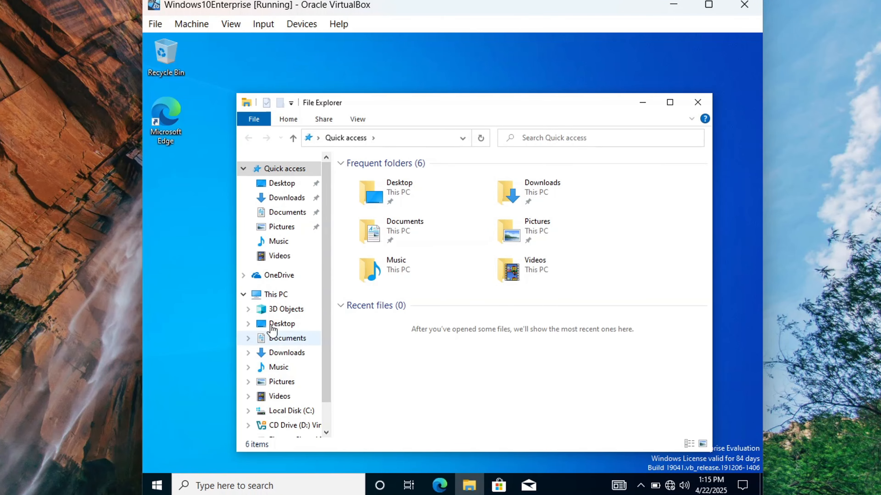
click(276, 259)
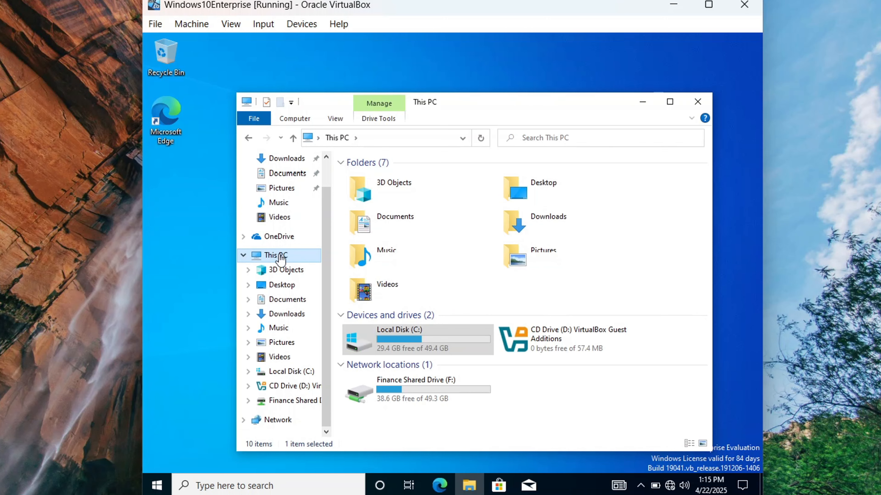
click(435, 404)
double_click(435, 403)
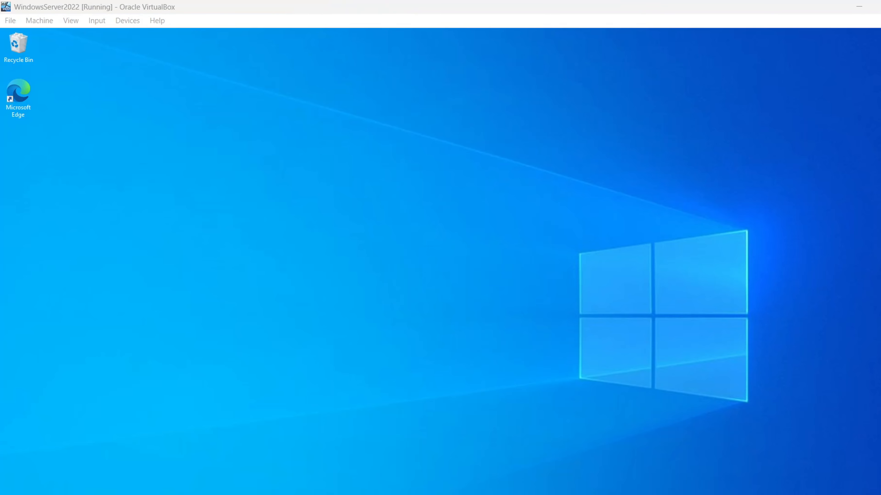
mouse_move(600, 494)
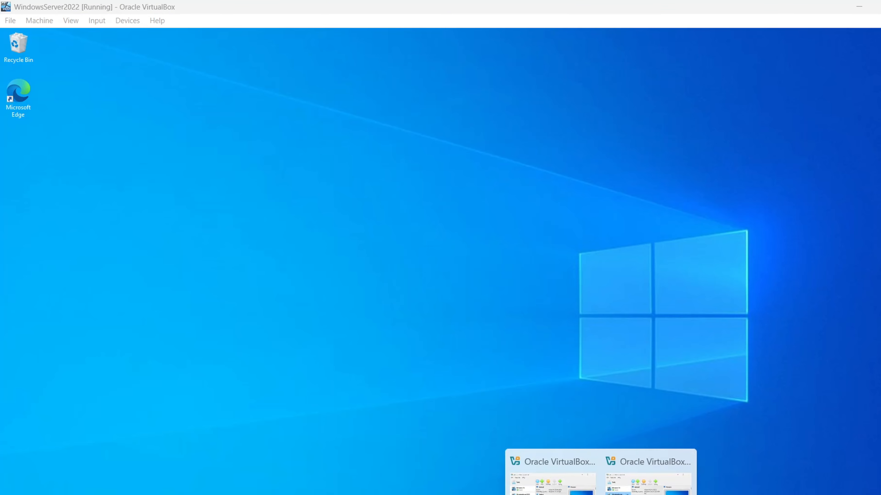